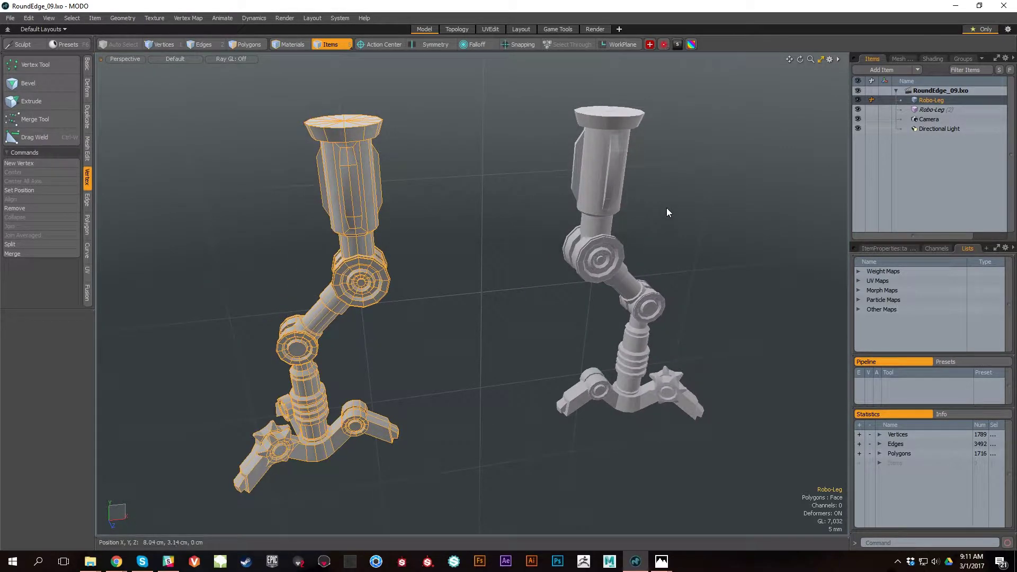
Set the work plane to Always show in the 3D viewport's visibility options.
{"action": "key", "text": "o"}
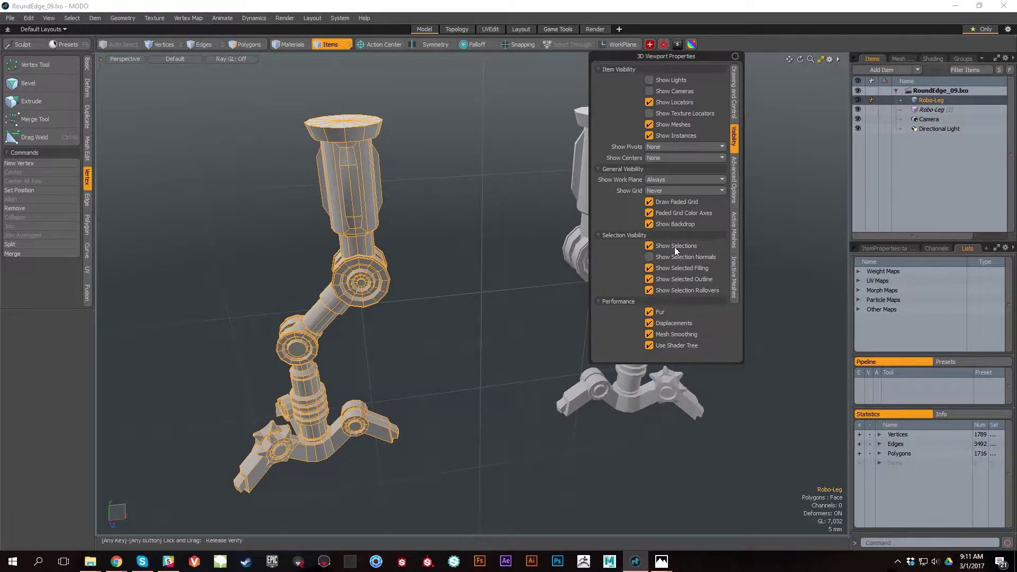
{"action": "left_click", "coordinate": [709, 179]}
{"action": "left_click", "coordinate": [713, 188]}
{"action": "left_click", "coordinate": [693, 175]}
{"action": "left_click_drag", "start_coordinate": [755, 210], "coordinate": [556, 222], "text": "alt"}
{"action": "middle_click_drag", "start_coordinate": [556, 222], "coordinate": [615, 217], "text": "alt"}
{"action": "scroll", "coordinate": [593, 233], "scroll_direction": "down", "scroll_amount": 3}
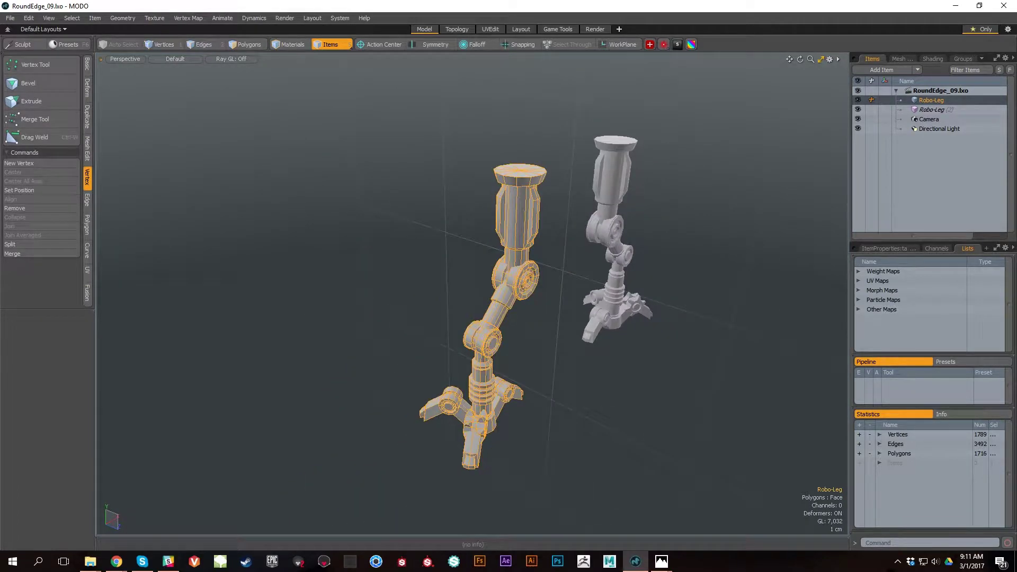
Switch to the course notes in Google Docs and check the Video 8 Action Centers section and its in-depth video link.
{"action": "key", "text": "alt+Tab"}
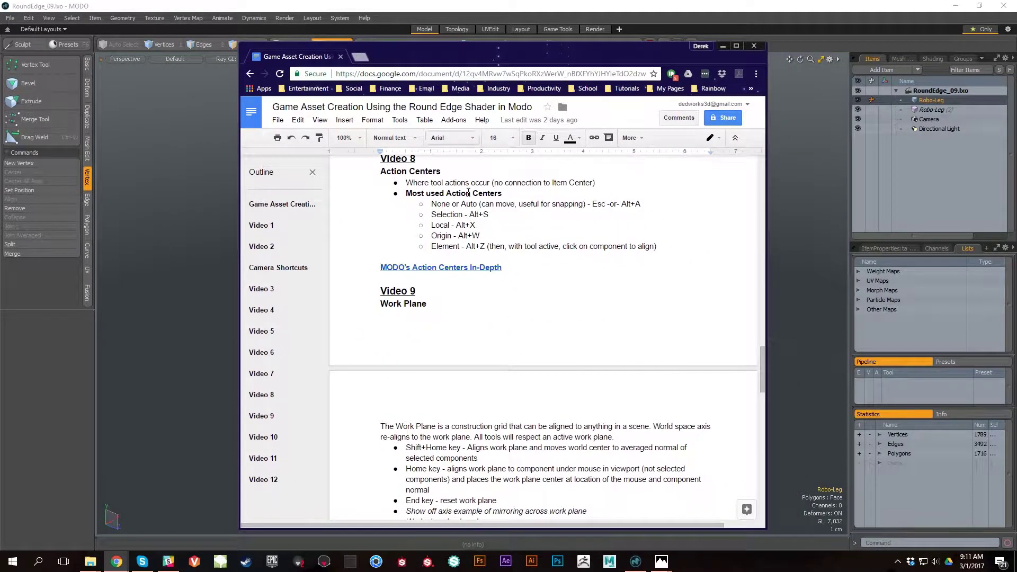
{"action": "scroll", "coordinate": [489, 223], "scroll_direction": "up", "scroll_amount": 1}
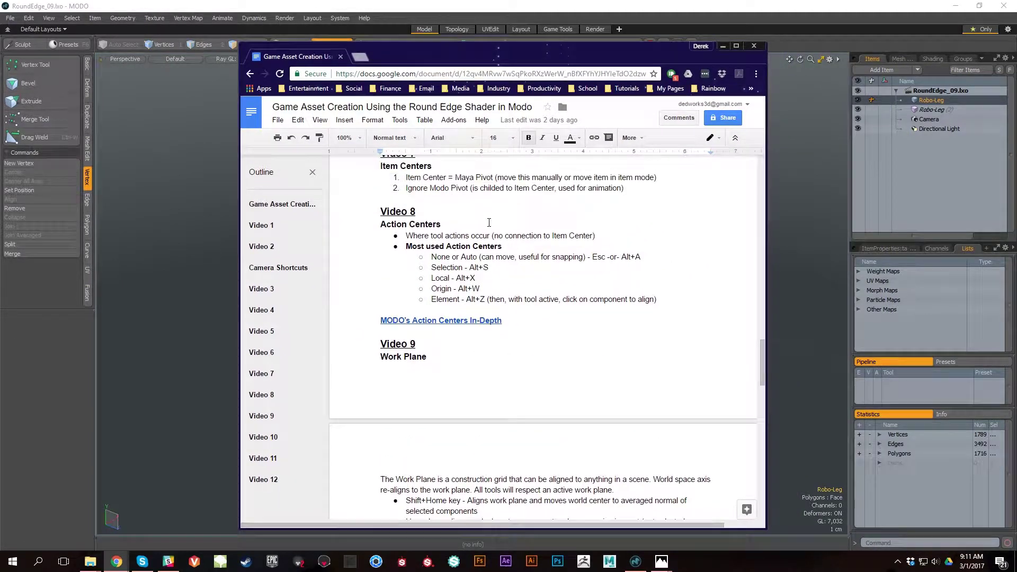
{"action": "left_click", "coordinate": [524, 317]}
{"action": "left_click_drag", "start_coordinate": [524, 317], "coordinate": [400, 310]}
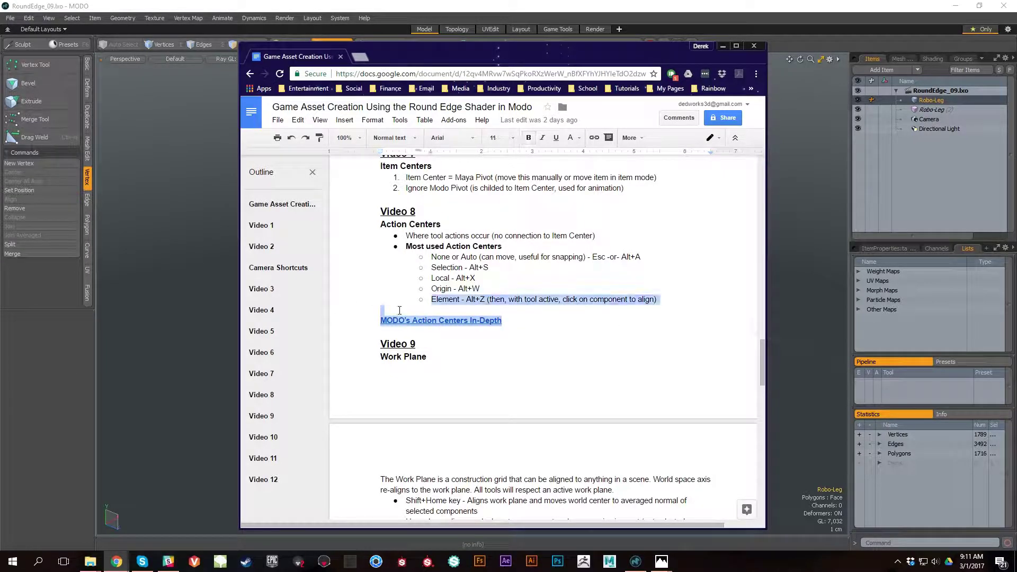
{"action": "left_click", "coordinate": [505, 320]}
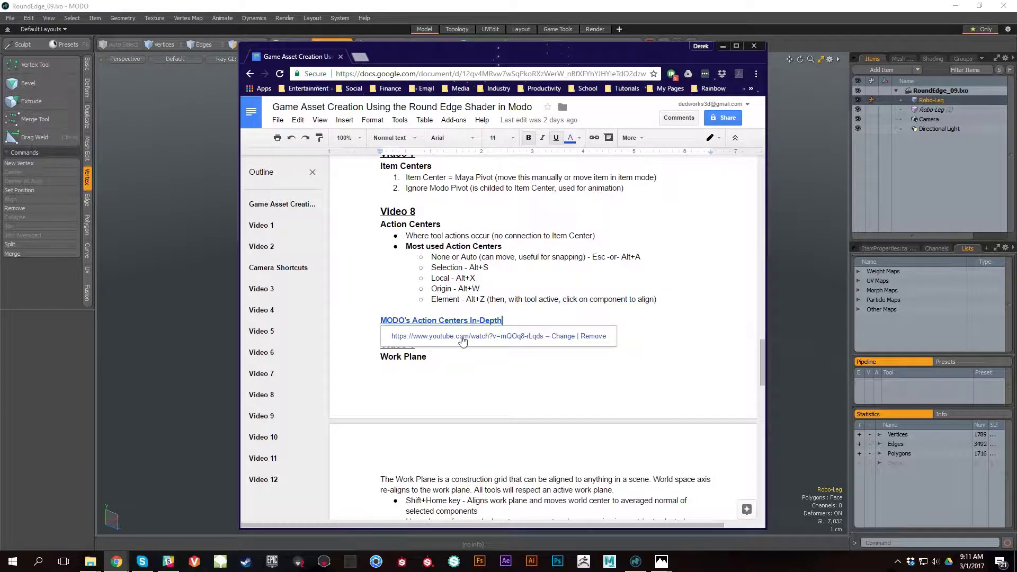
{"action": "left_click", "coordinate": [421, 289]}
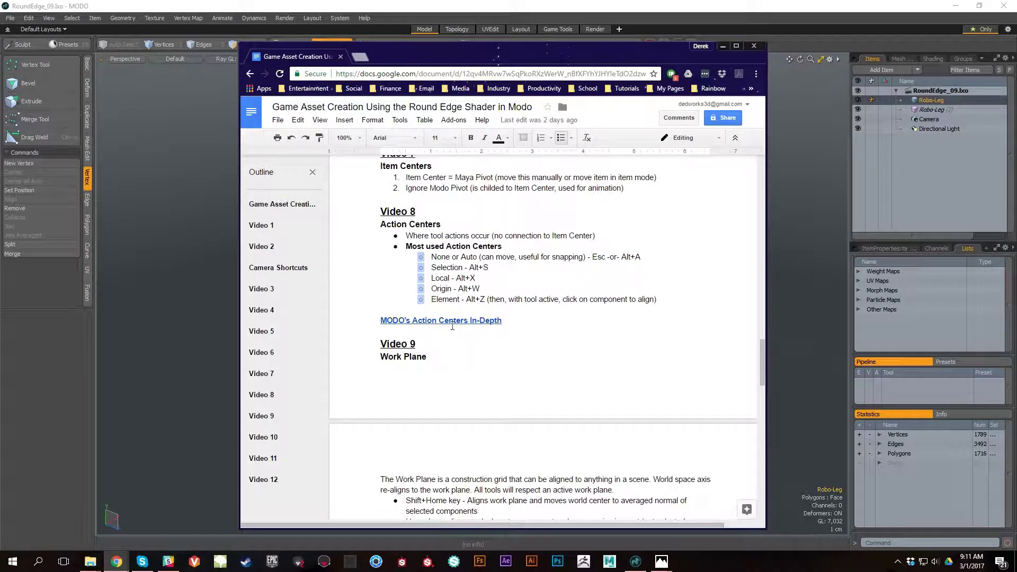
Review the Video 9 Work Plane notes and the in-depth video link, and return to MODO.
{"action": "scroll", "coordinate": [461, 318], "scroll_direction": "down", "scroll_amount": 3}
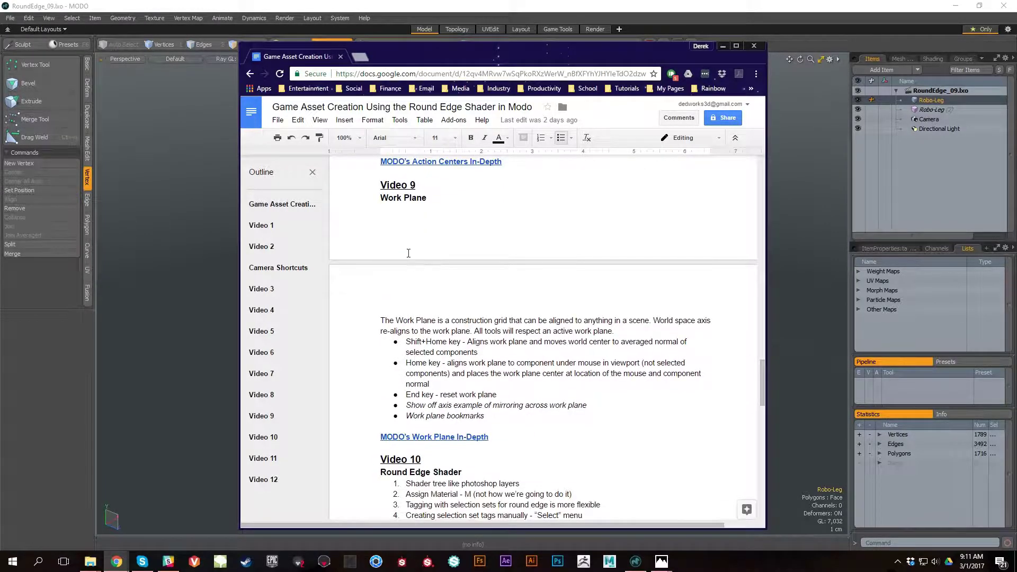
{"action": "left_click_drag", "start_coordinate": [489, 438], "coordinate": [383, 427]}
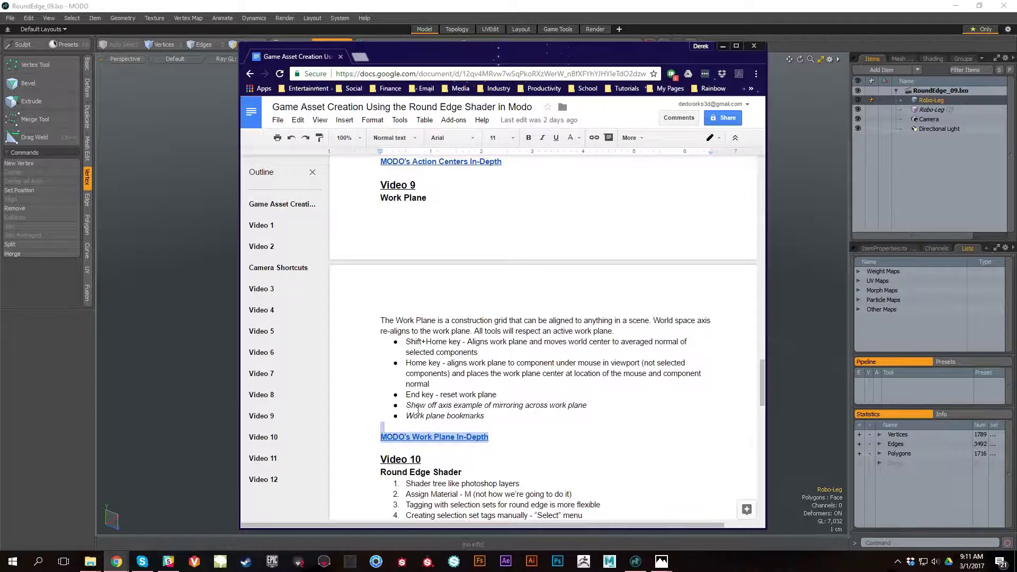
{"action": "left_click", "coordinate": [512, 435]}
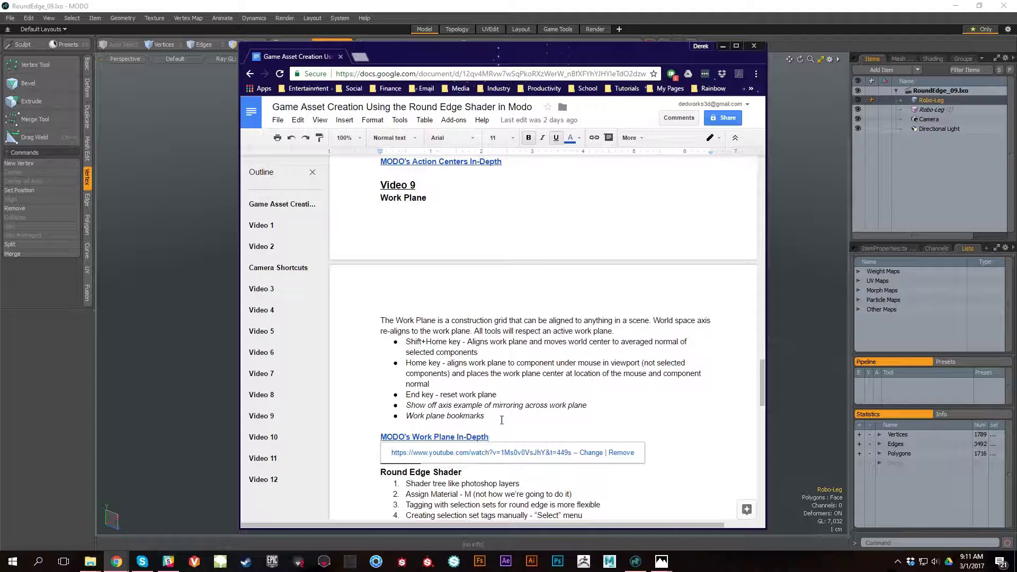
{"action": "scroll", "coordinate": [502, 420], "scroll_direction": "up", "scroll_amount": 1}
{"action": "left_click_drag", "start_coordinate": [507, 57], "coordinate": [552, 66]}
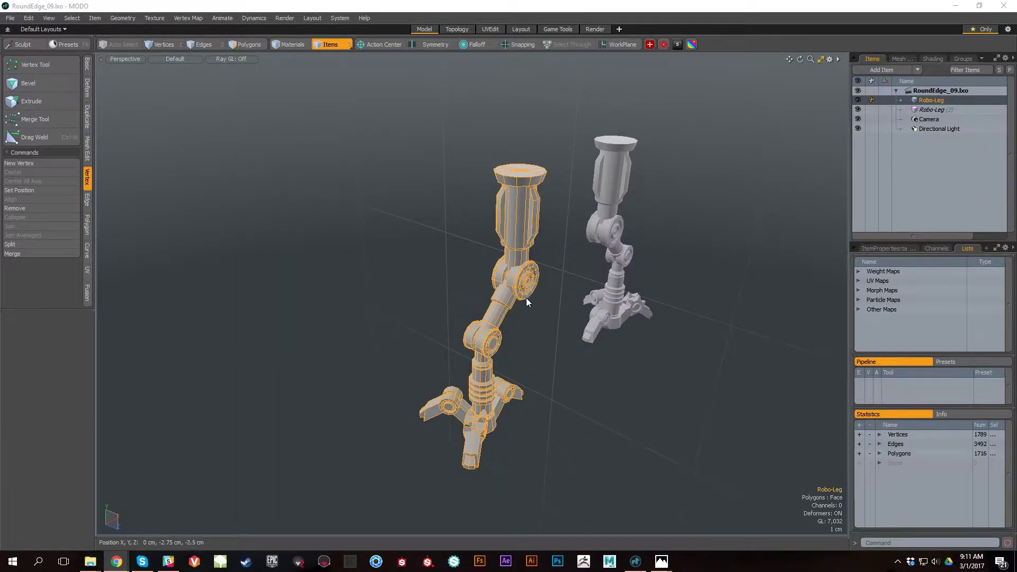
Examine the Robo-Leg and its joints against the work plane grid from several angles.
{"action": "mouse_move", "coordinate": [526, 302]}
{"action": "left_mouse_down", "text": "alt"}
{"action": "mouse_move", "coordinate": [595, 295]}
{"action": "mouse_move", "coordinate": [556, 291]}
{"action": "mouse_move", "coordinate": [522, 309]}
{"action": "left_mouse_up", "text": "alt"}
{"action": "right_click_drag", "start_coordinate": [521, 310], "coordinate": [599, 326], "text": "alt"}
{"action": "left_click_drag", "start_coordinate": [599, 327], "coordinate": [565, 323], "text": "alt"}
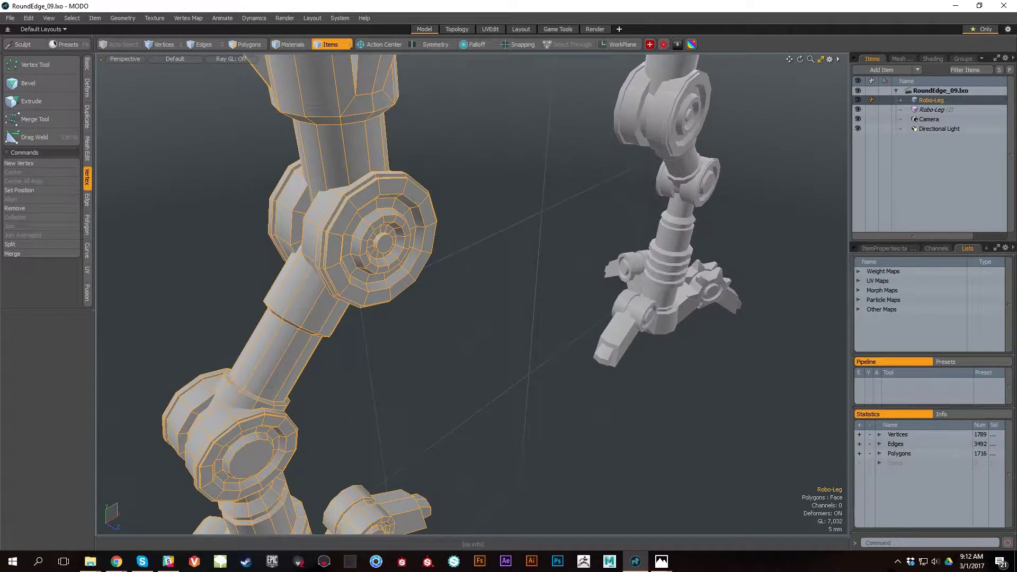
{"action": "mouse_move", "coordinate": [595, 316]}
{"action": "left_mouse_down", "text": "alt"}
{"action": "mouse_move", "coordinate": [519, 279]}
{"action": "mouse_move", "coordinate": [529, 274]}
{"action": "mouse_move", "coordinate": [609, 311]}
{"action": "mouse_move", "coordinate": [583, 313]}
{"action": "left_mouse_up", "text": "alt"}
{"action": "left_click_drag", "start_coordinate": [643, 332], "coordinate": [553, 323], "text": "alt"}
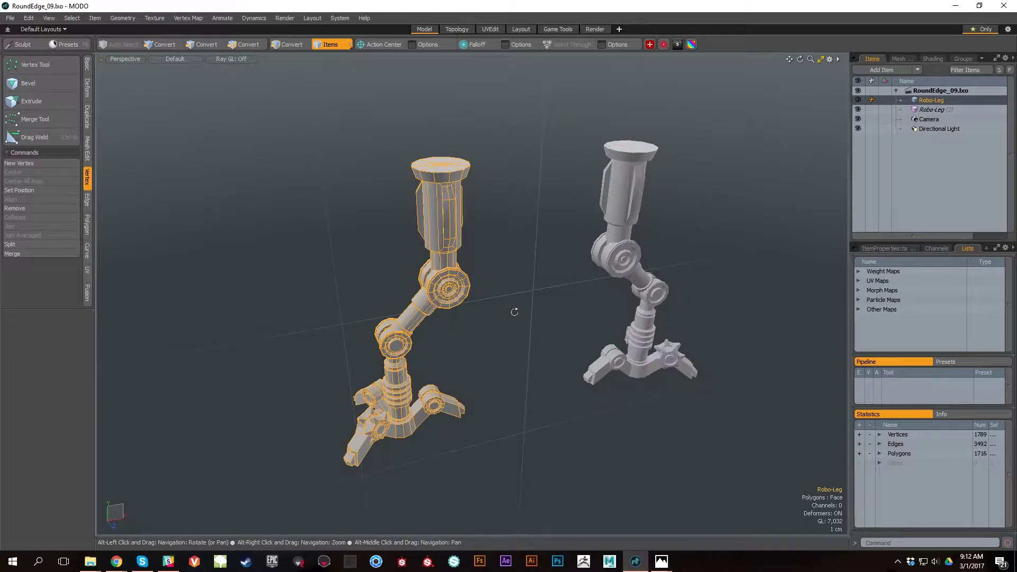
{"action": "right_click_drag", "start_coordinate": [520, 314], "coordinate": [536, 329], "text": "alt"}
{"action": "left_click_drag", "start_coordinate": [535, 329], "coordinate": [560, 332], "text": "alt"}
{"action": "right_click_drag", "start_coordinate": [349, 318], "coordinate": [472, 332], "text": "alt"}
{"action": "left_click_drag", "start_coordinate": [472, 332], "coordinate": [555, 335], "text": "alt"}
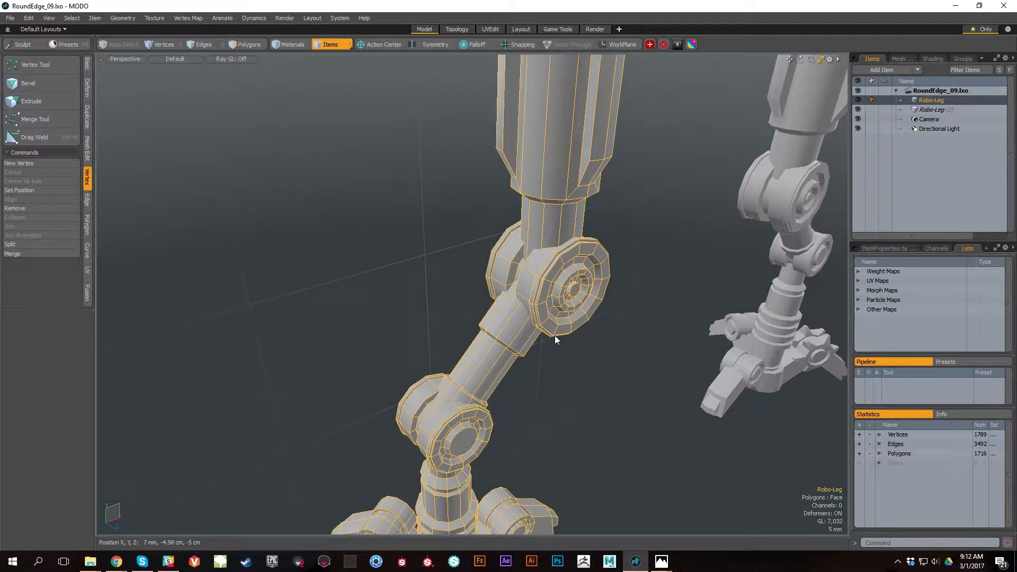
Select three adjacent polygons on the curved rim of the Robo-Leg's lower joint in Polygons mode.
{"action": "key", "text": "3"}
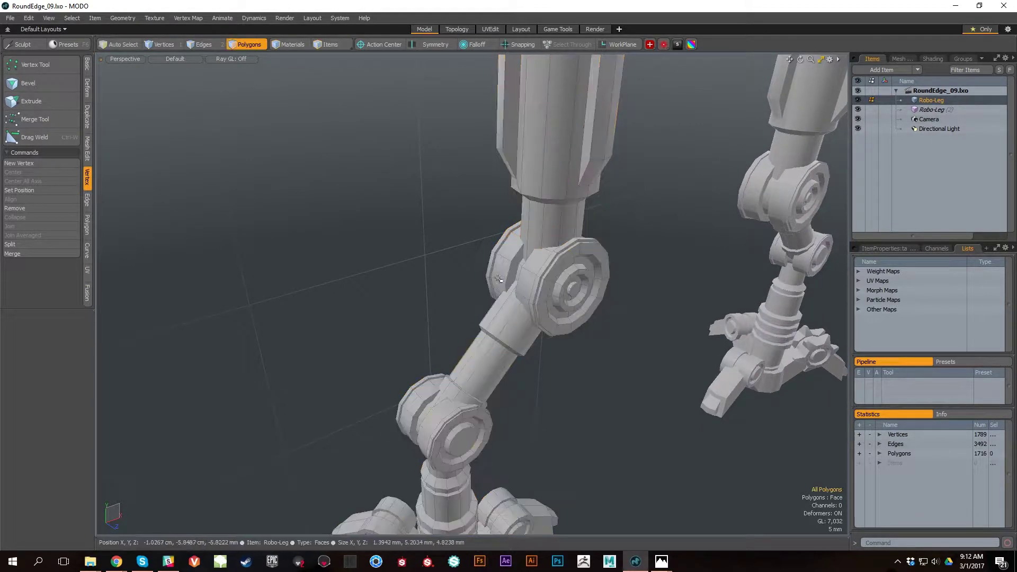
{"action": "left_click", "coordinate": [531, 277]}
{"action": "left_click_drag", "start_coordinate": [531, 276], "coordinate": [611, 168], "text": "alt+shift"}
{"action": "left_click_drag", "start_coordinate": [529, 295], "coordinate": [501, 321]}
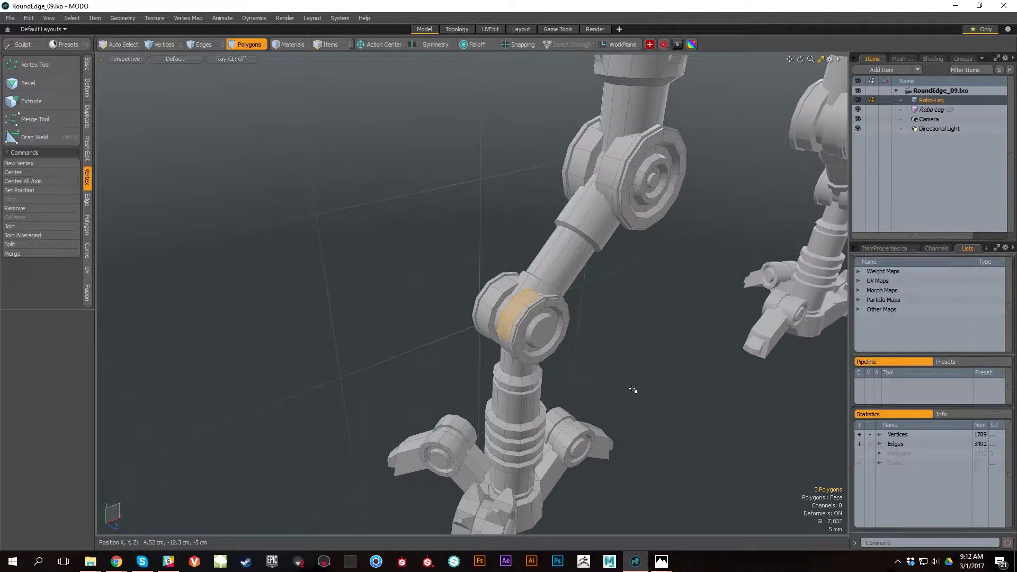
Align the work plane to the three selected polygons on the lower joint.
{"action": "left_click", "coordinate": [612, 44]}
{"action": "left_click", "coordinate": [627, 40]}
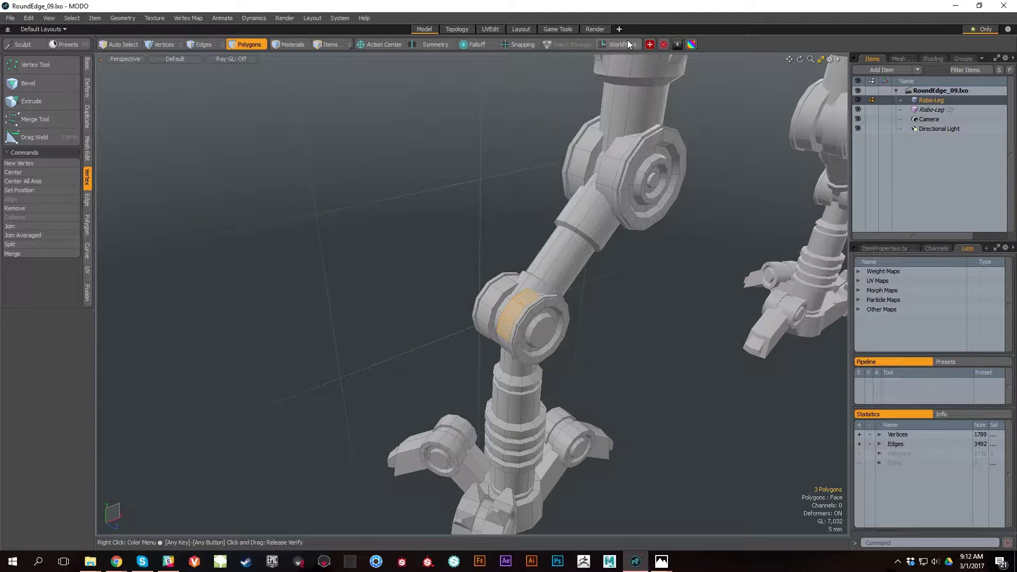
{"action": "left_click", "coordinate": [627, 41]}
{"action": "left_click", "coordinate": [614, 63]}
{"action": "left_click_drag", "start_coordinate": [641, 328], "coordinate": [559, 339], "text": "alt"}
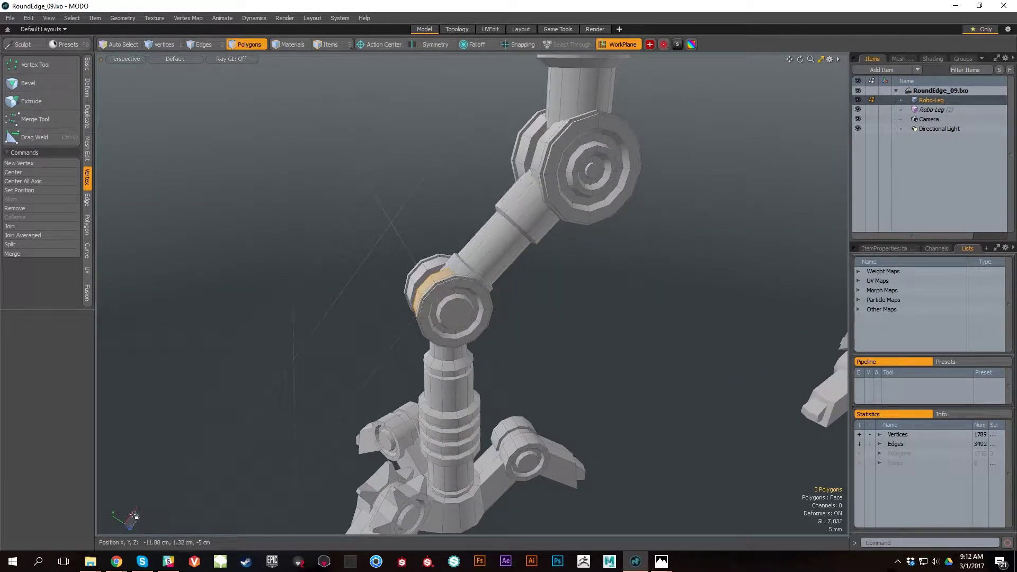
{"action": "left_click_drag", "start_coordinate": [551, 506], "coordinate": [496, 450], "text": "alt"}
{"action": "scroll", "coordinate": [524, 507], "scroll_direction": "down", "scroll_amount": 5, "text": "alt"}
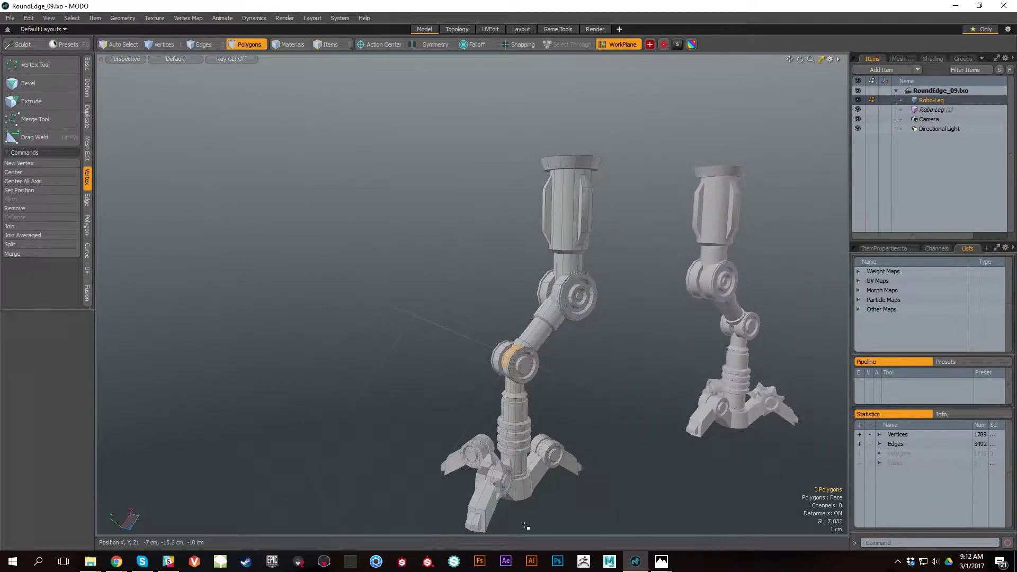
Activate the Move, Rotate and Scale tools in turn to check how their handles follow the aligned work plane.
{"action": "left_click_drag", "start_coordinate": [470, 405], "coordinate": [513, 387], "text": "alt"}
{"action": "right_click_drag", "start_coordinate": [513, 387], "coordinate": [614, 409], "text": "alt"}
{"action": "key", "text": "w"}
{"action": "left_click_drag", "start_coordinate": [614, 408], "coordinate": [606, 385], "text": "alt"}
{"action": "key", "text": "e"}
{"action": "key", "text": "r"}
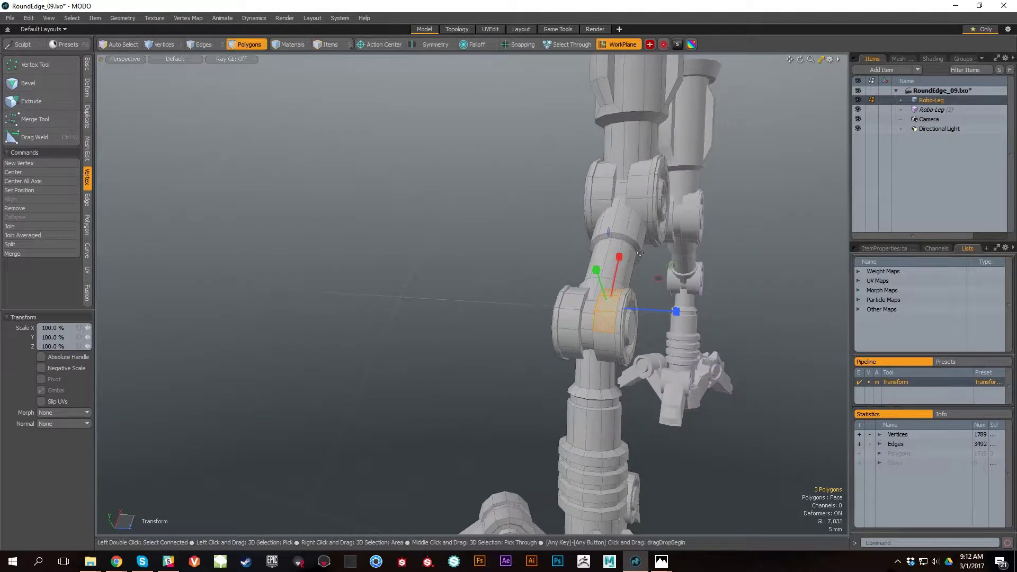
Show the Basic modelling tools and examine the leg and transform handles relative to the tilted work plane.
{"action": "left_click", "coordinate": [87, 118]}
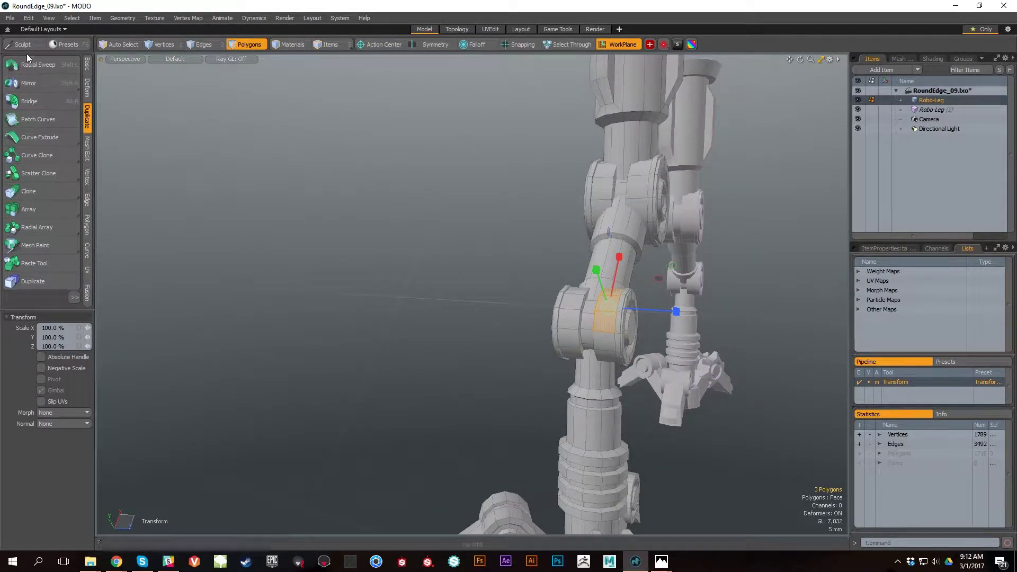
{"action": "left_click", "coordinate": [87, 65]}
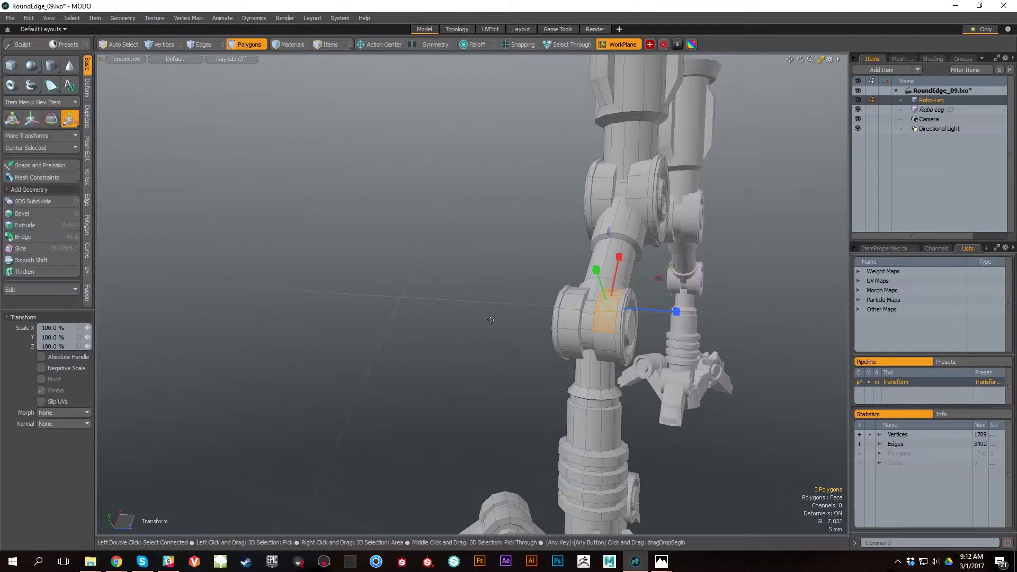
{"action": "left_click_drag", "start_coordinate": [701, 336], "coordinate": [503, 363], "text": "alt"}
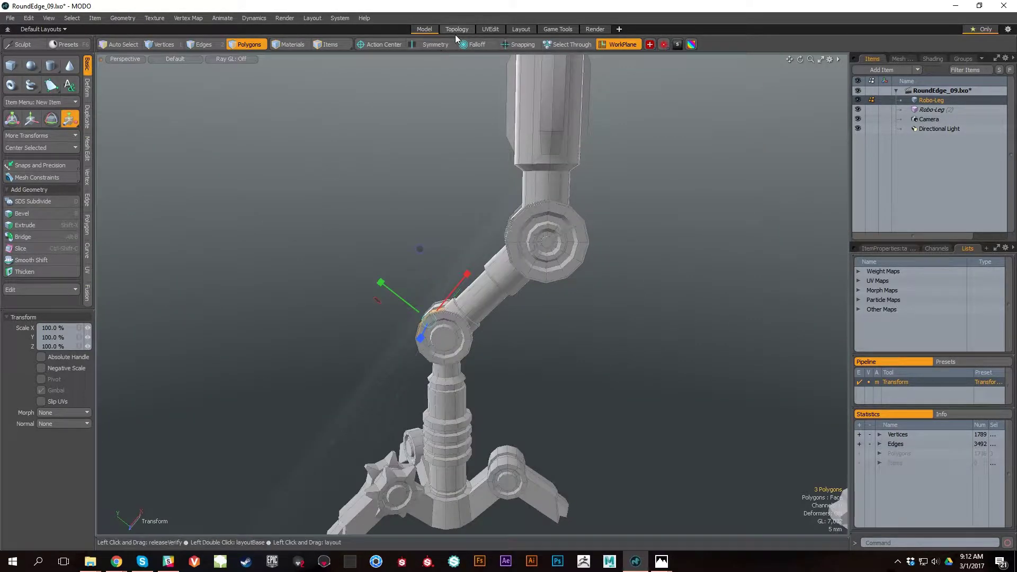
{"action": "scroll", "coordinate": [675, 217], "scroll_direction": "down", "scroll_amount": 3}
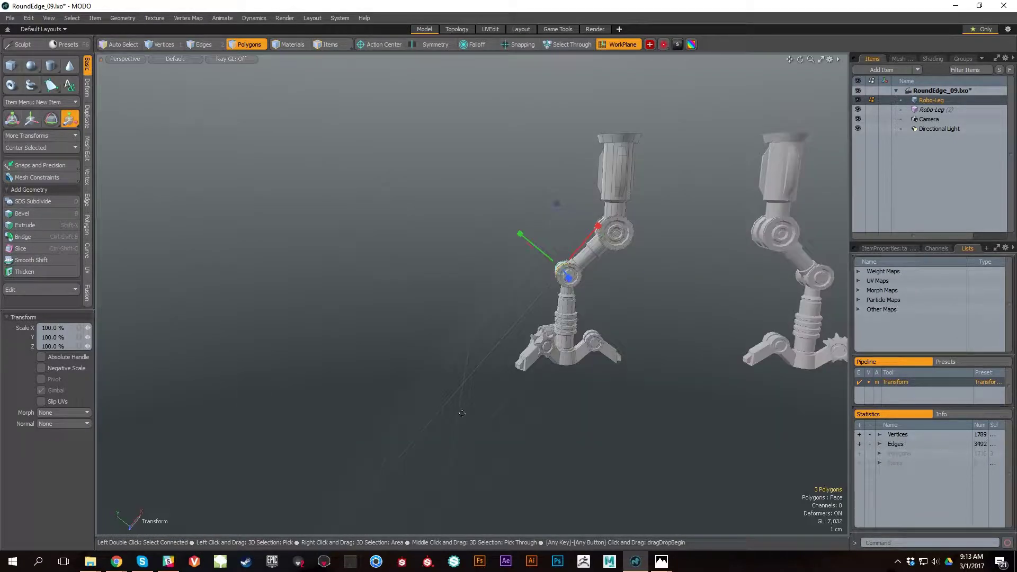
{"action": "left_click_drag", "start_coordinate": [435, 390], "coordinate": [534, 310], "text": "alt"}
{"action": "right_click_drag", "start_coordinate": [533, 310], "coordinate": [580, 356], "text": "alt"}
{"action": "left_click_drag", "start_coordinate": [580, 357], "coordinate": [455, 305], "text": "alt"}
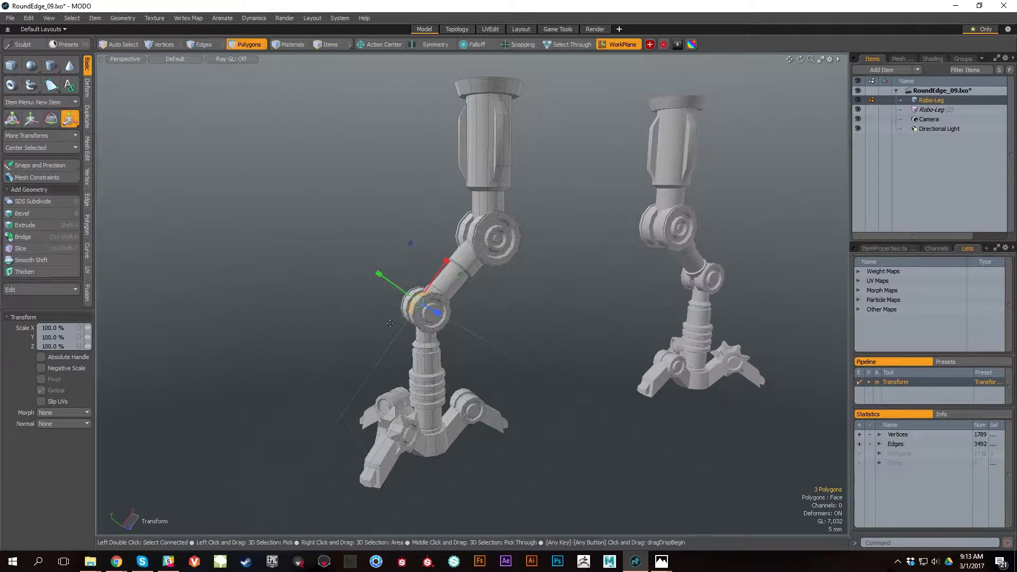
View the legs in the Left view as oriented by the aligned work plane.
{"action": "key", "text": "ctrl+space"}
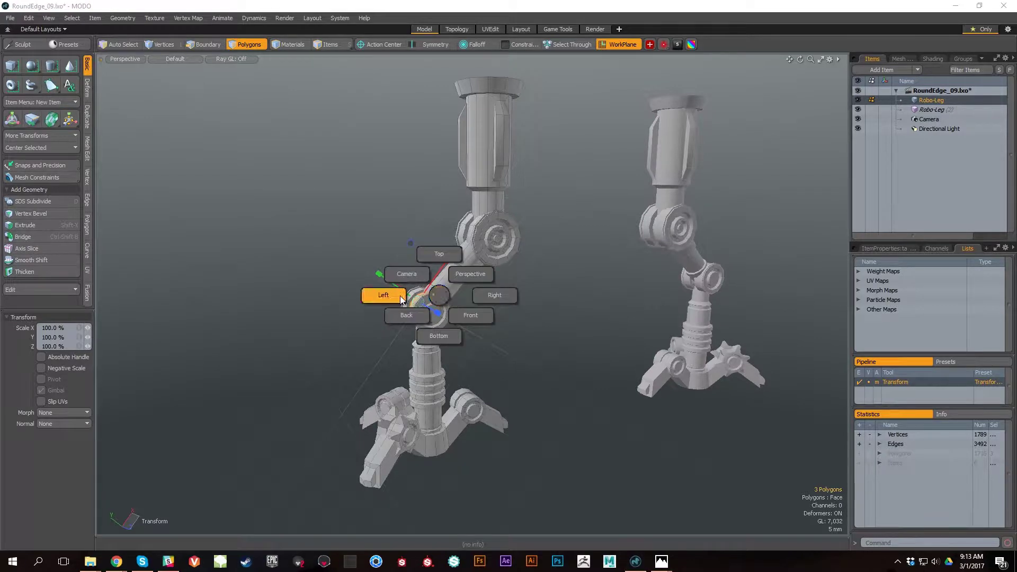
{"action": "left_click", "coordinate": [384, 295]}
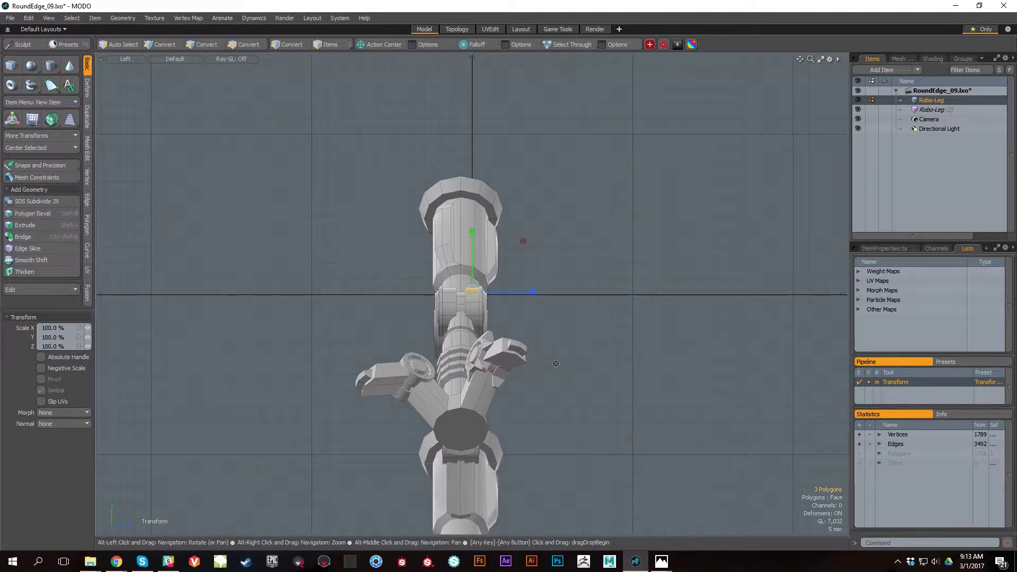
{"action": "left_click_drag", "start_coordinate": [510, 345], "coordinate": [581, 304], "text": "alt"}
{"action": "scroll", "coordinate": [581, 303], "scroll_direction": "down", "scroll_amount": 2}
Switch to the Front view to see both legs relative to the aligned work plane.
{"action": "key", "text": "ctrl+space"}
{"action": "left_click", "coordinate": [612, 329]}
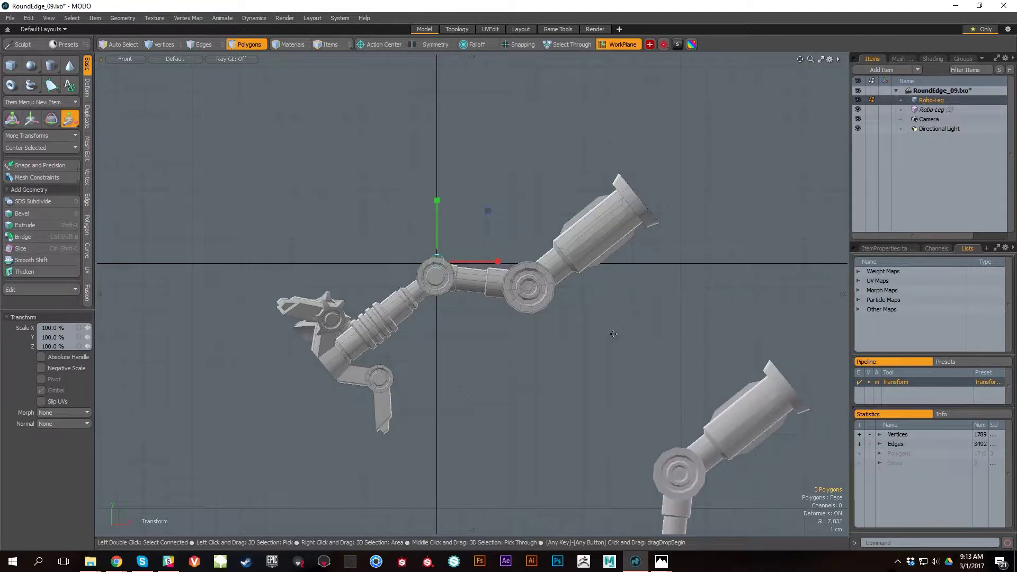
{"action": "scroll", "coordinate": [593, 361], "scroll_direction": "down", "scroll_amount": 2}
{"action": "left_click_drag", "start_coordinate": [568, 359], "coordinate": [533, 292], "text": "alt"}
{"action": "scroll", "coordinate": [521, 298], "scroll_direction": "down", "scroll_amount": 1}
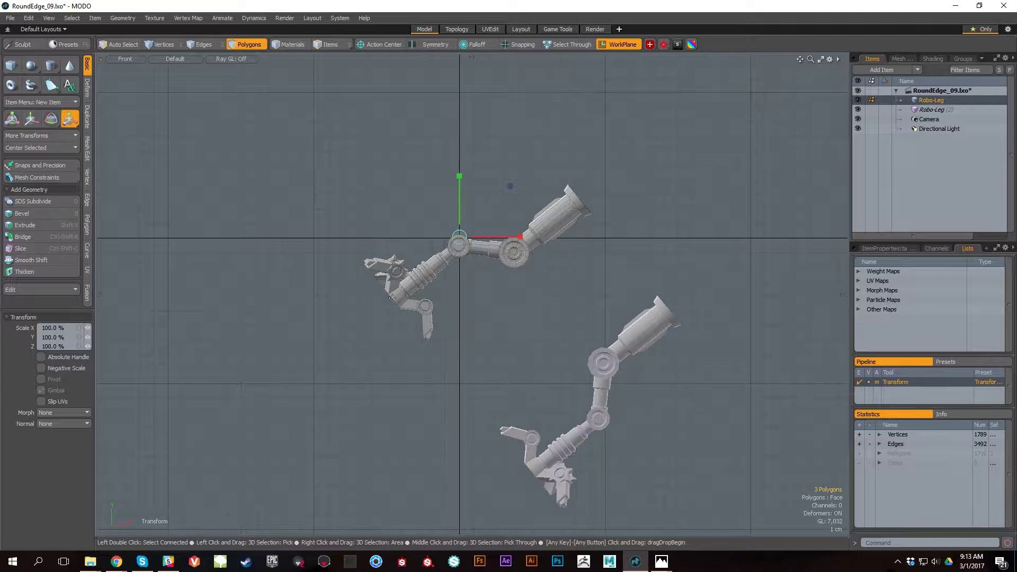
Return to the Perspective view and look through the list of available viewport views.
{"action": "key", "text": "ctrl+space"}
{"action": "left_click", "coordinate": [498, 293]}
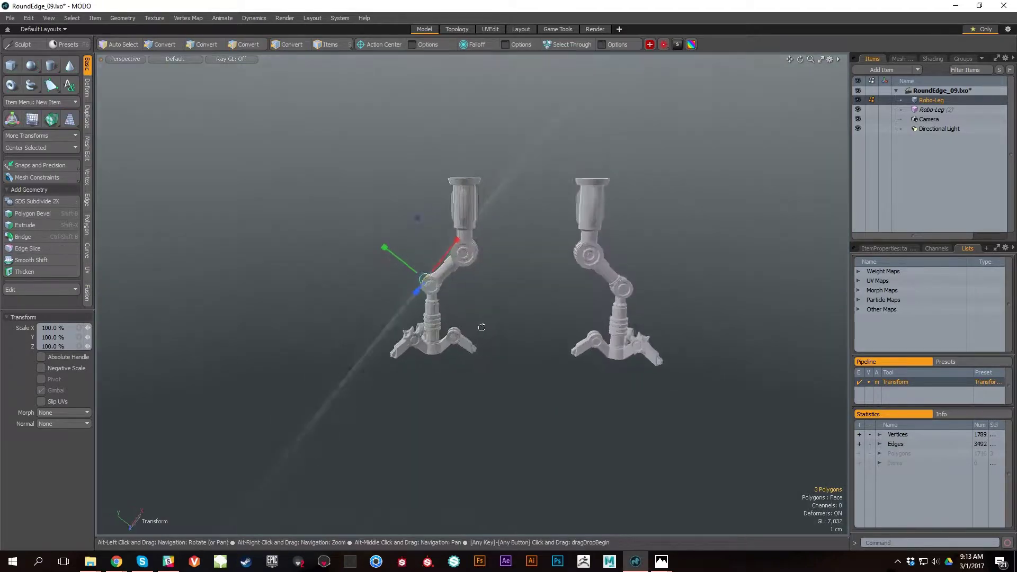
{"action": "left_click", "coordinate": [120, 58]}
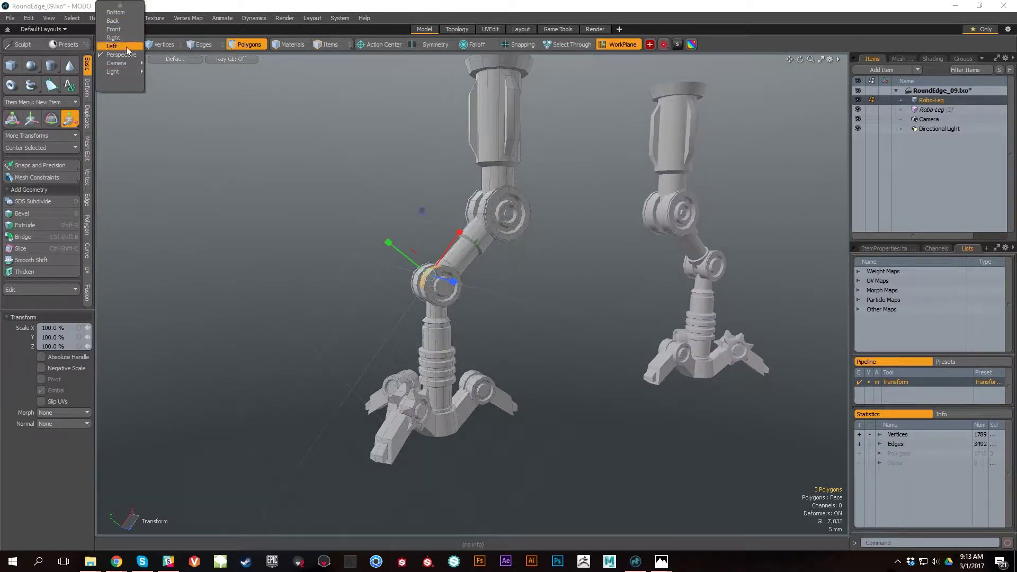
{"action": "left_click_drag", "start_coordinate": [553, 288], "coordinate": [578, 337], "text": "alt"}
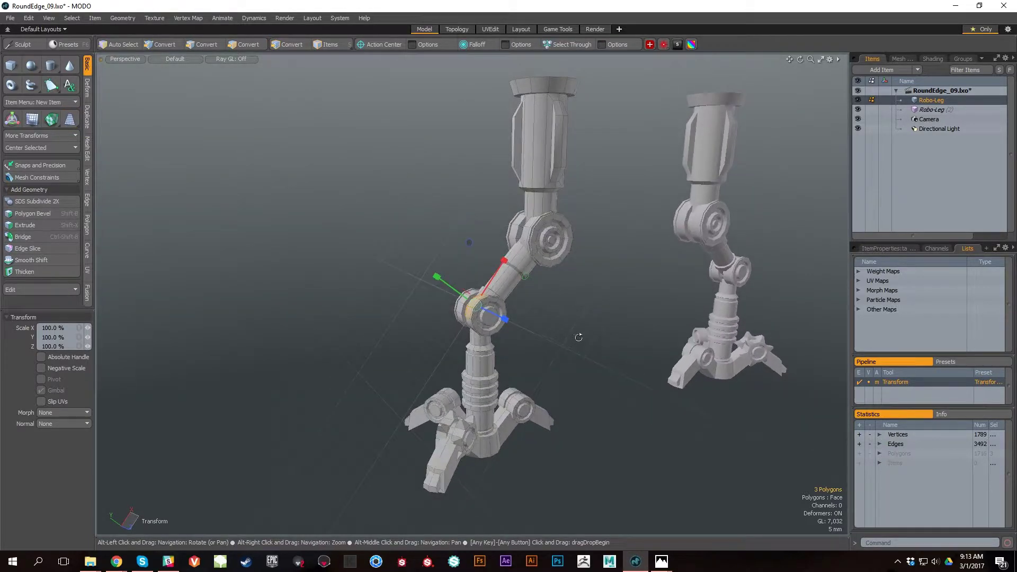
Reset the work plane to its default world orientation and drop the transform tool.
{"action": "key", "text": "End"}
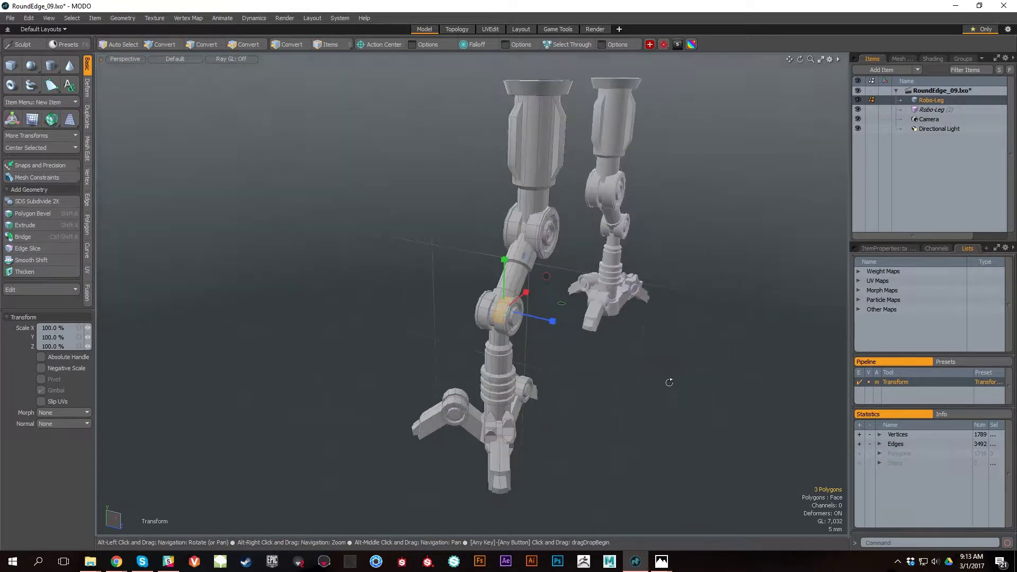
{"action": "left_click_drag", "start_coordinate": [603, 340], "coordinate": [646, 374], "text": "alt"}
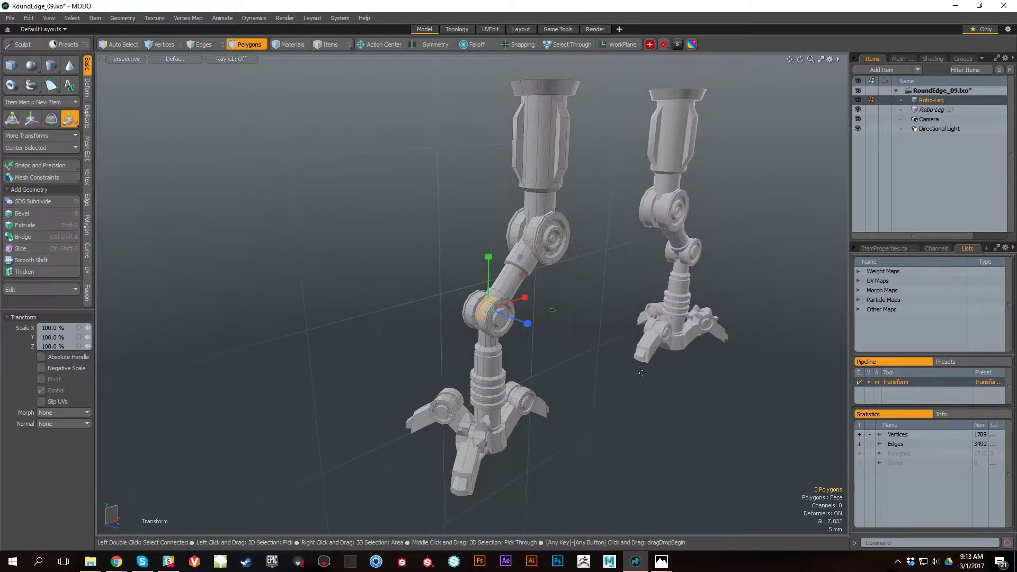
{"action": "key", "text": "q"}
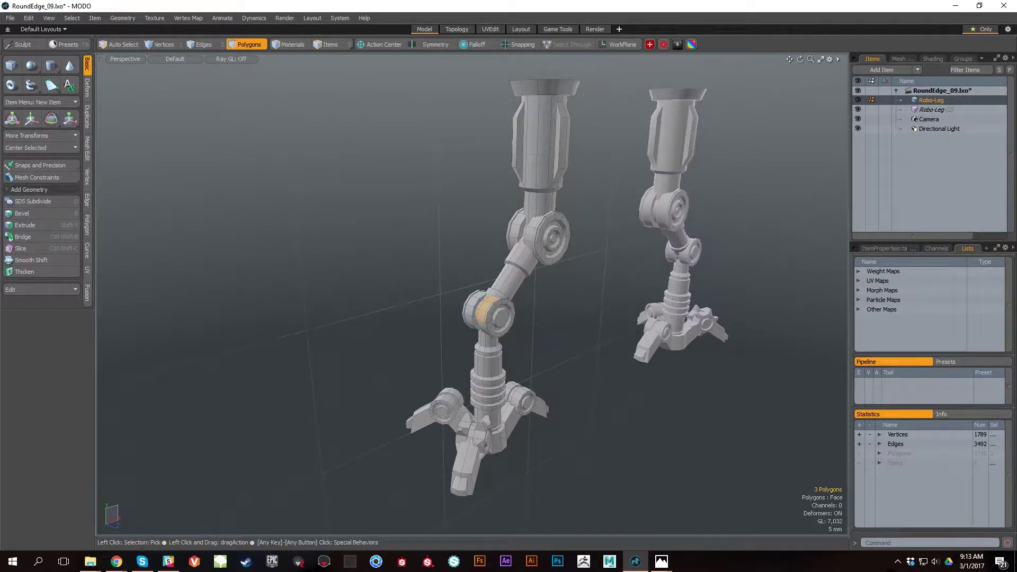
Align the work plane to the three selected polygons on the leg's lower joint.
{"action": "left_click_drag", "start_coordinate": [636, 329], "coordinate": [674, 331], "text": "alt"}
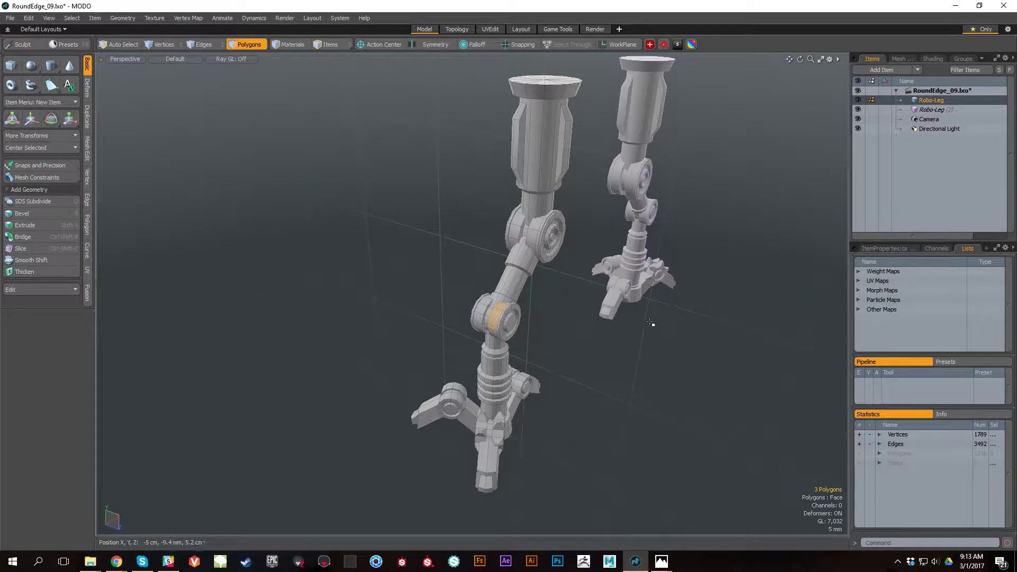
{"action": "left_click_drag", "start_coordinate": [459, 302], "coordinate": [534, 318], "text": "ctrl+alt"}
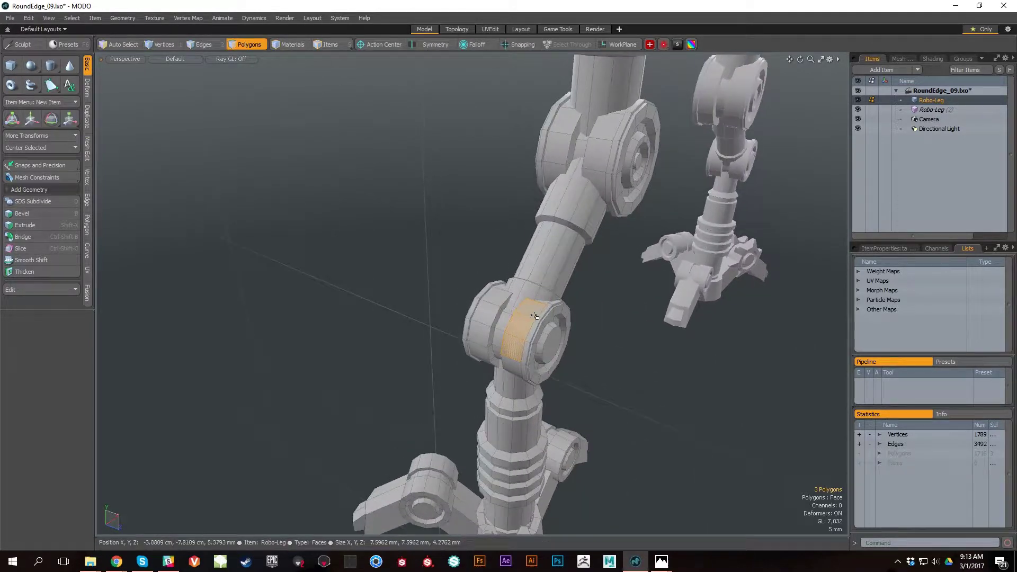
{"action": "left_click", "coordinate": [620, 46]}
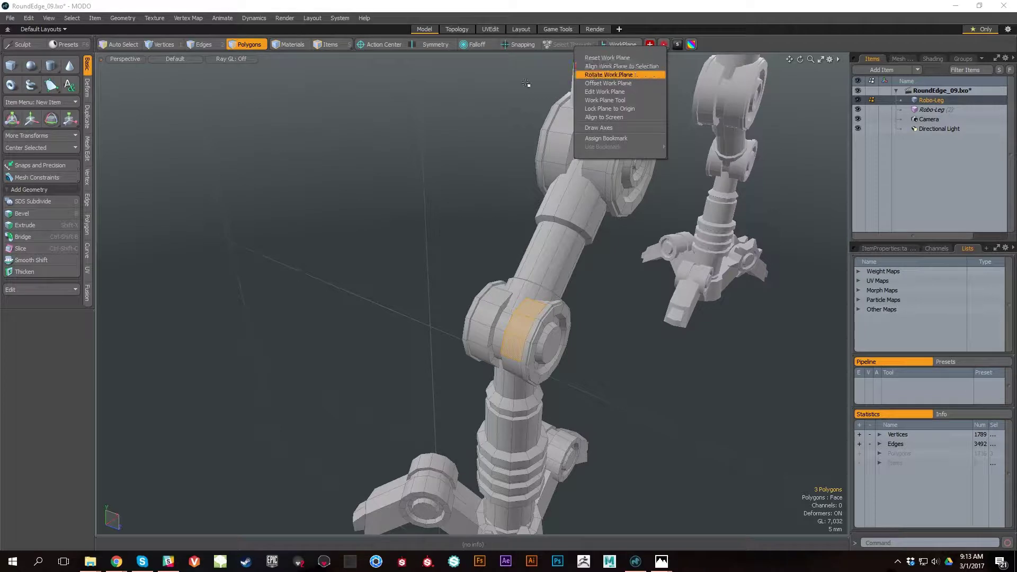
{"action": "left_click_drag", "start_coordinate": [495, 227], "coordinate": [446, 239], "text": "alt"}
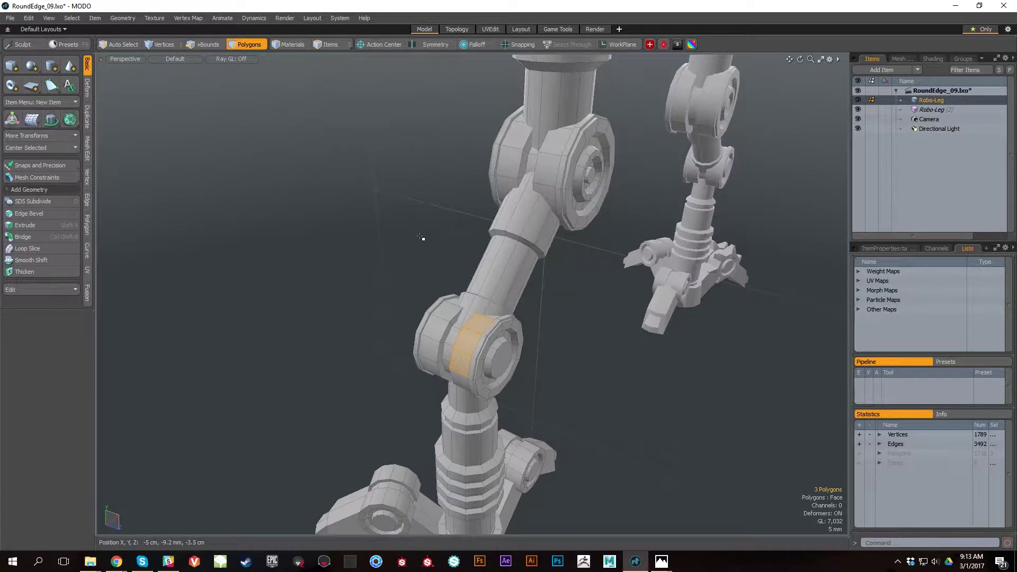
{"action": "left_click_drag", "start_coordinate": [422, 238], "coordinate": [538, 321], "text": "alt"}
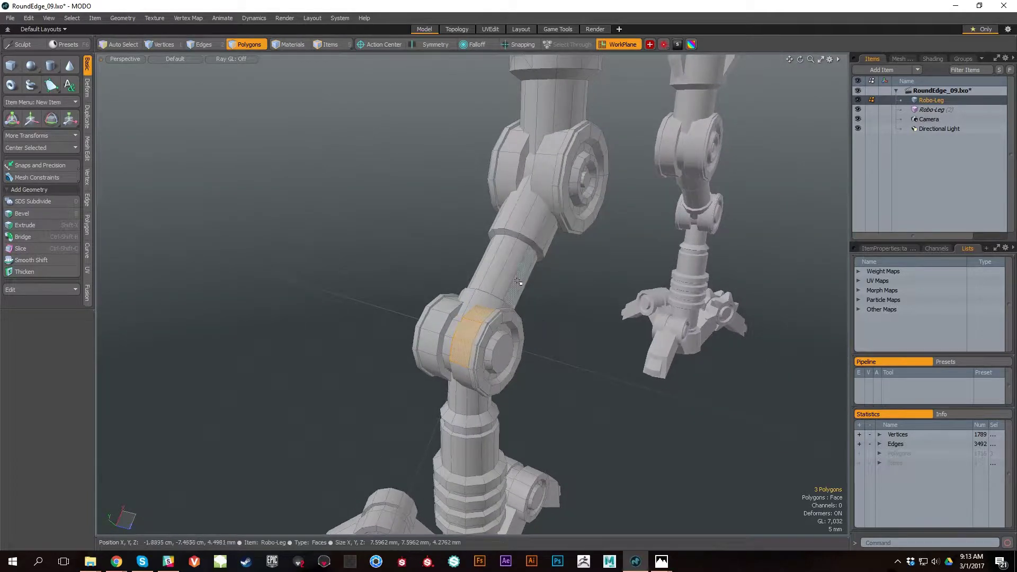
Reset the work plane to its default orientation and clear the polygon selection.
{"action": "left_click", "coordinate": [631, 46]}
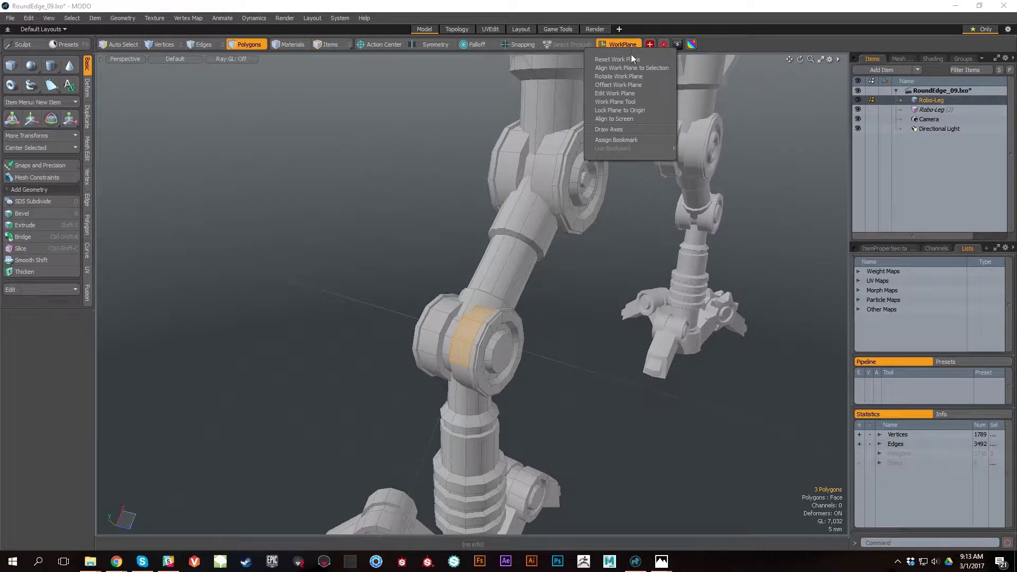
{"action": "left_click", "coordinate": [619, 65]}
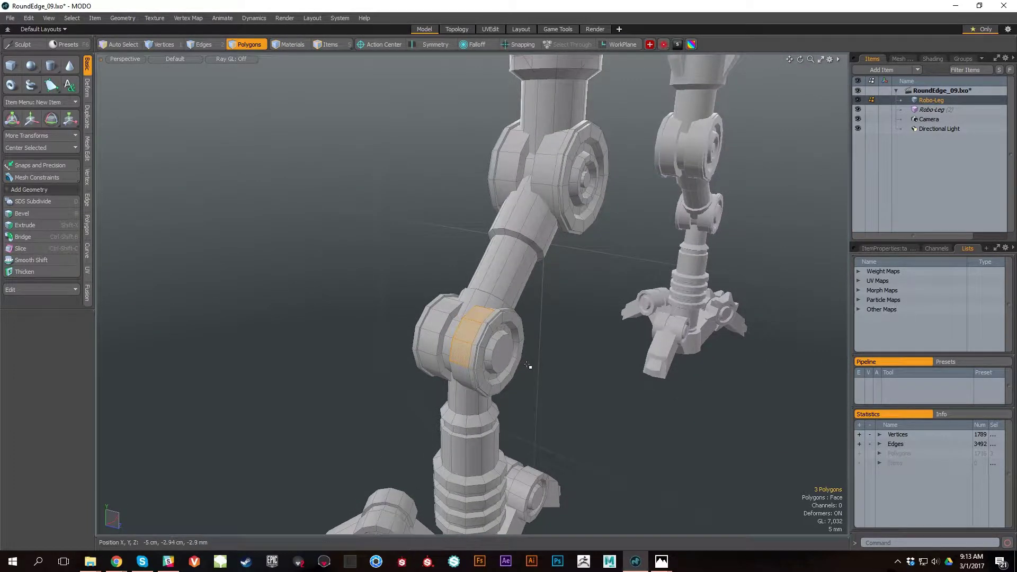
{"action": "left_click_drag", "start_coordinate": [530, 364], "coordinate": [413, 347], "text": "alt"}
{"action": "left_click", "coordinate": [595, 351]}
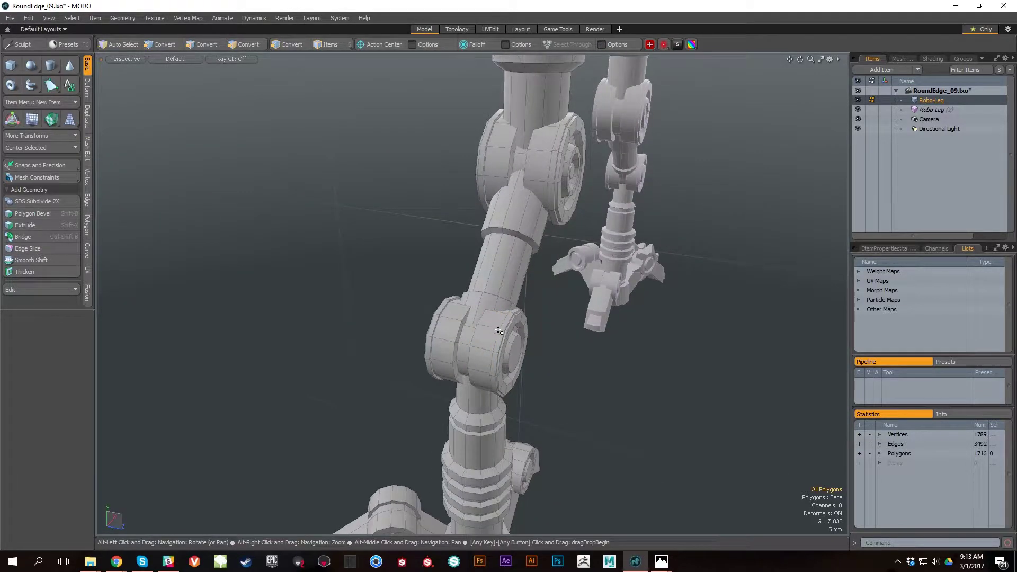
Align the work plane to a single polygon on the lower joint and activate Rotate with that polygon selected.
{"action": "right_click_drag", "start_coordinate": [525, 318], "coordinate": [551, 365], "text": "alt"}
{"action": "left_click_drag", "start_coordinate": [595, 330], "coordinate": [585, 308], "text": "alt"}
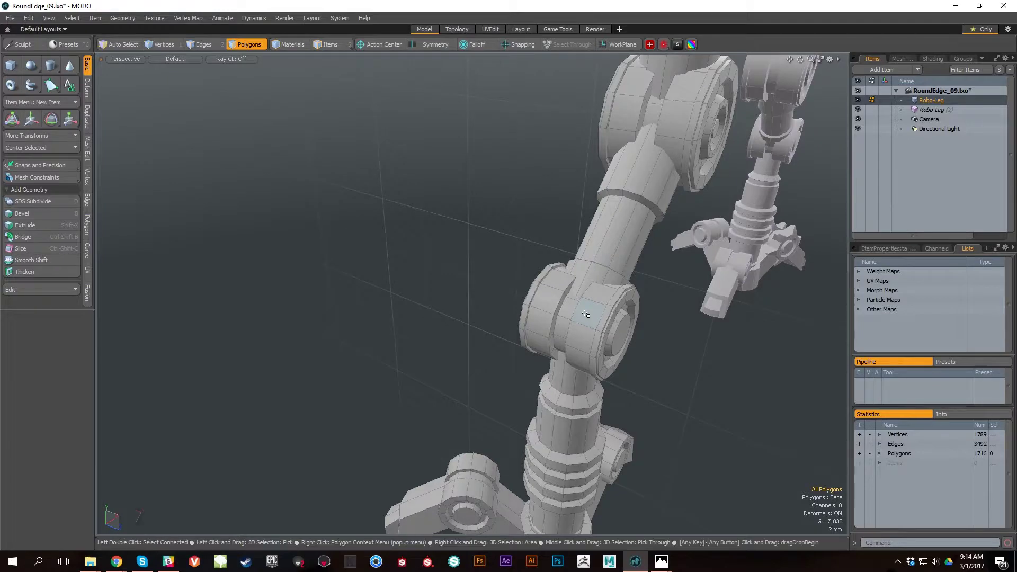
{"action": "key", "text": "Home"}
{"action": "right_click_drag", "start_coordinate": [651, 370], "coordinate": [725, 396], "text": "alt"}
{"action": "left_click_drag", "start_coordinate": [724, 396], "coordinate": [665, 334], "text": "alt"}
{"action": "left_click", "coordinate": [472, 236]}
{"action": "key", "text": "e"}
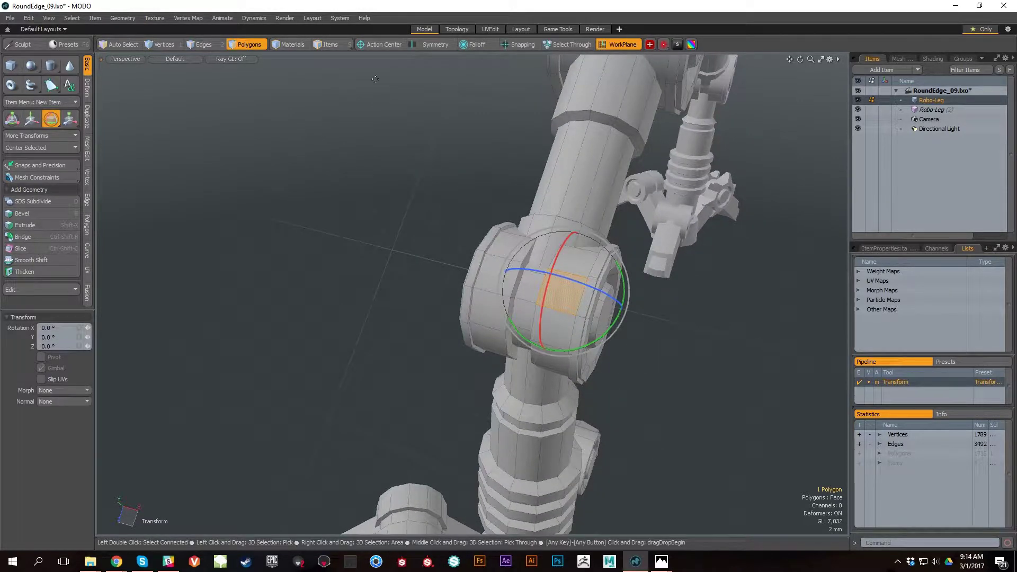
Try the Screen action center, set it to Origin, check the rotation handles around the selected polygon, and drop the tool.
{"action": "left_click", "coordinate": [388, 46]}
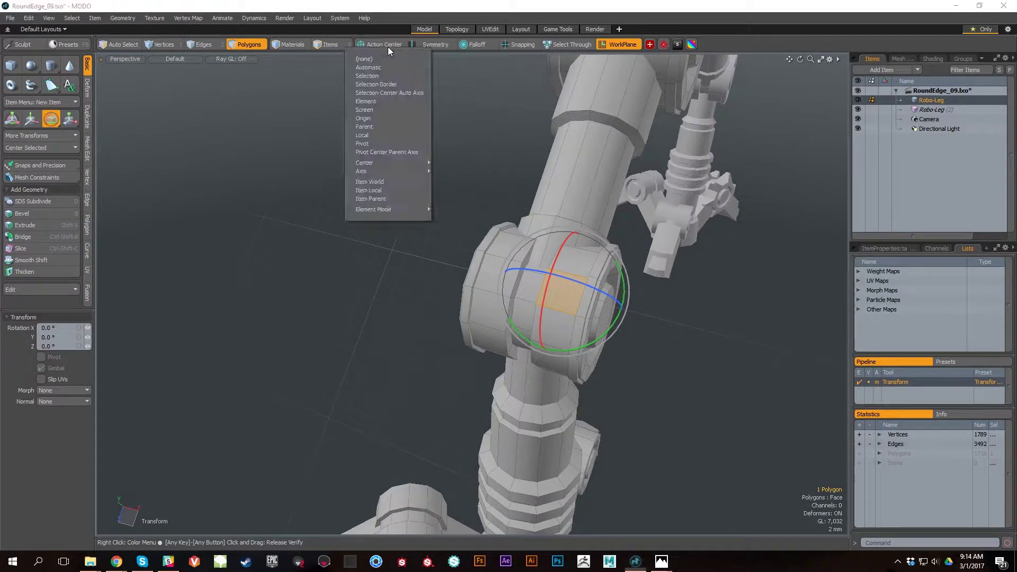
{"action": "left_click", "coordinate": [395, 116]}
{"action": "left_click_drag", "start_coordinate": [687, 358], "coordinate": [734, 329], "text": "alt"}
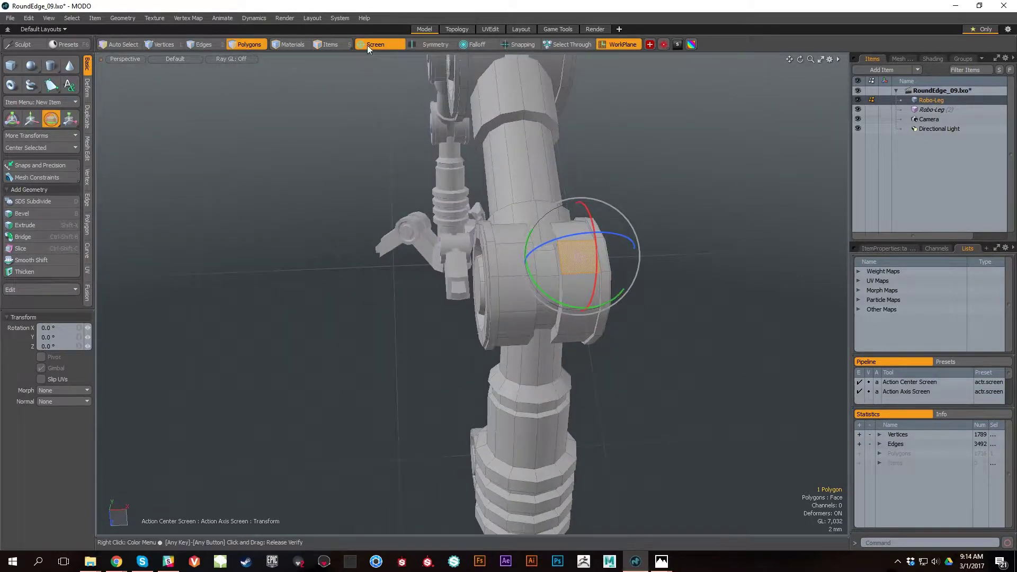
{"action": "left_click", "coordinate": [371, 47]}
{"action": "left_click", "coordinate": [358, 116]}
{"action": "left_click_drag", "start_coordinate": [701, 307], "coordinate": [569, 300], "text": "alt"}
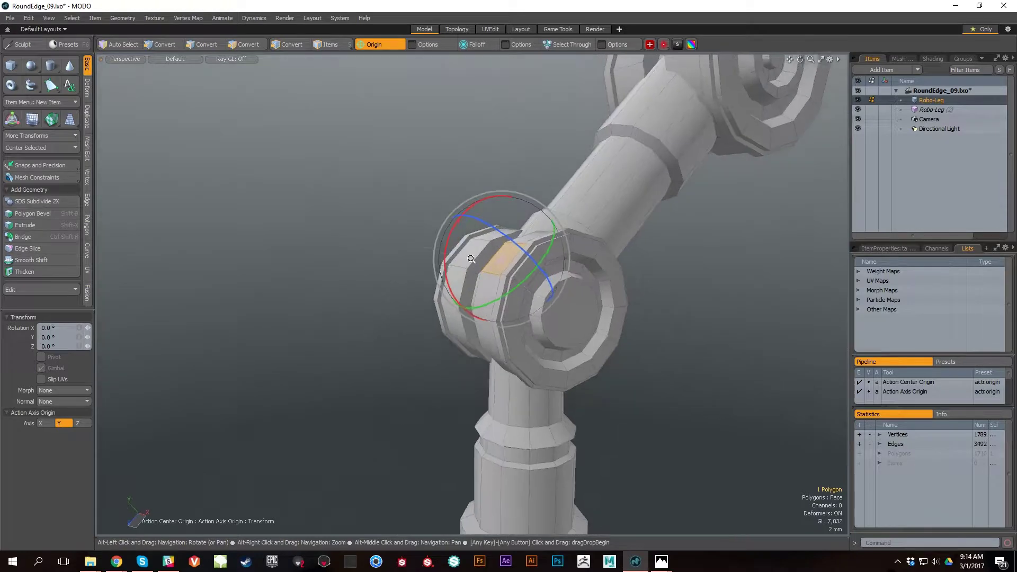
{"action": "right_click_drag", "start_coordinate": [569, 299], "coordinate": [599, 299], "text": "alt"}
{"action": "left_click_drag", "start_coordinate": [599, 300], "coordinate": [525, 312], "text": "alt"}
{"action": "right_click_drag", "start_coordinate": [525, 312], "coordinate": [432, 272], "text": "alt"}
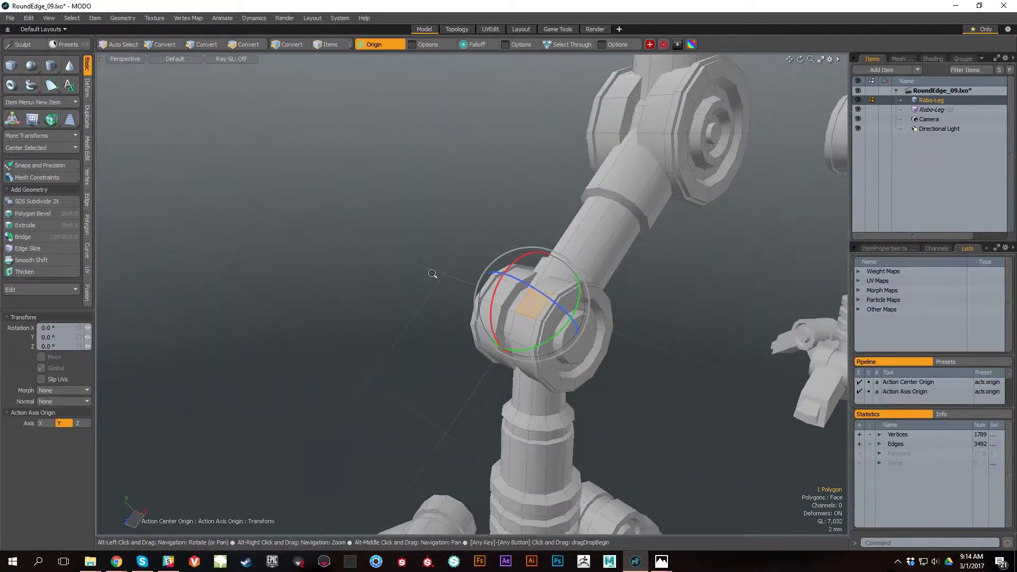
{"action": "key", "text": "q"}
Extend the selection to three neighbouring polygons on the lower joint and align the work plane to them.
{"action": "left_click_drag", "start_coordinate": [511, 370], "coordinate": [689, 347], "text": "alt"}
{"action": "left_click", "coordinate": [550, 275], "text": "shift"}
{"action": "left_click_drag", "start_coordinate": [488, 302], "coordinate": [502, 329], "text": "alt"}
{"action": "left_click_drag", "start_coordinate": [645, 371], "coordinate": [663, 359], "text": "alt"}
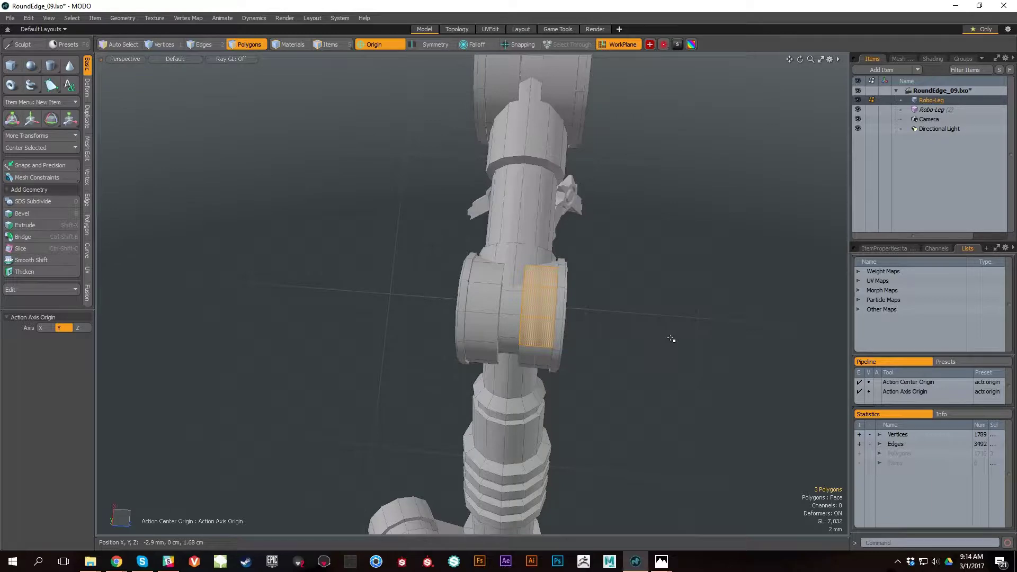
Check the Rotate and Move handles against the work plane from several angles, and drop the tool and selection.
{"action": "key", "text": "e"}
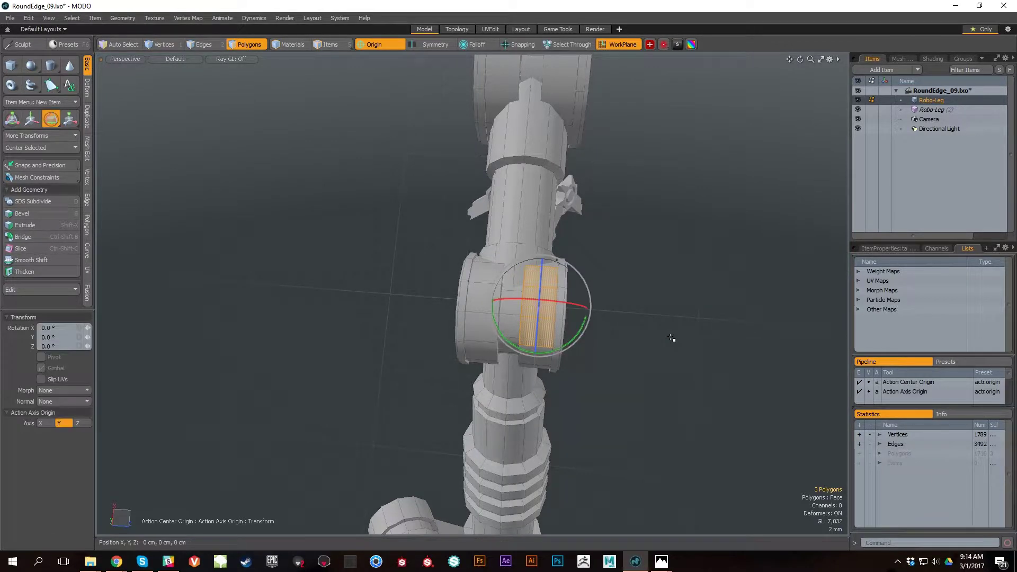
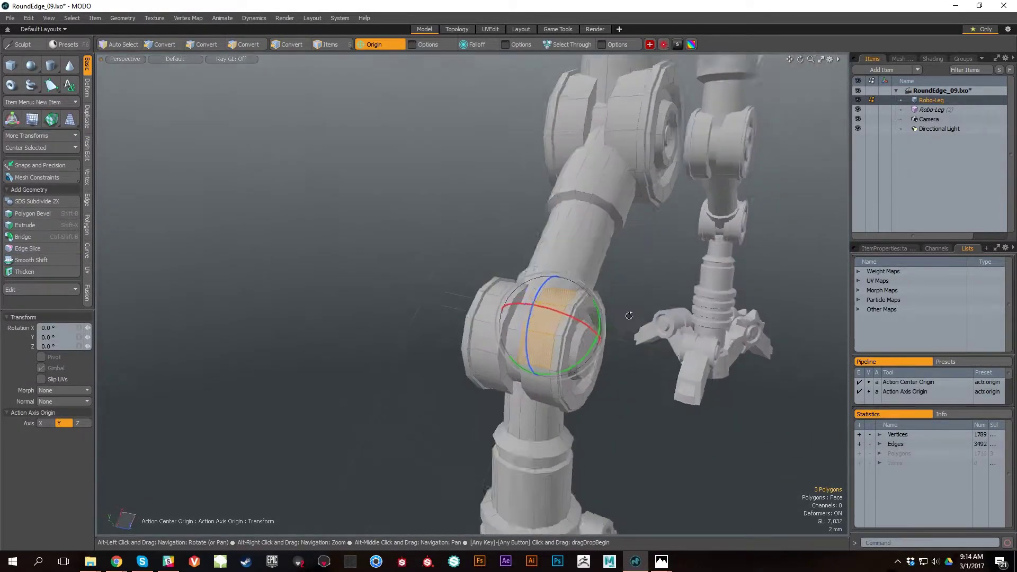
{"action": "key", "text": "w"}
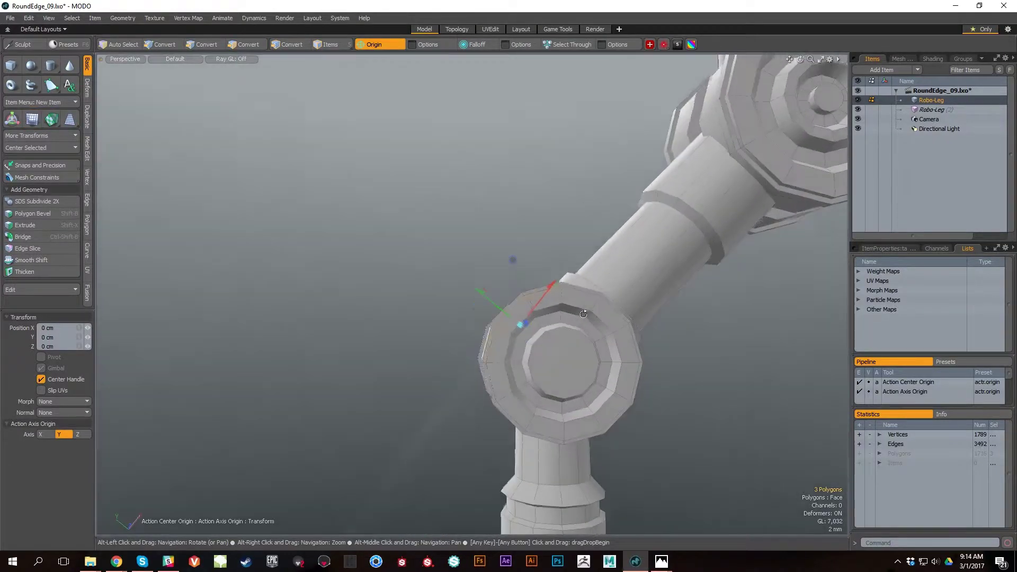
{"action": "scroll", "coordinate": [588, 347], "scroll_direction": "up", "scroll_amount": 2}
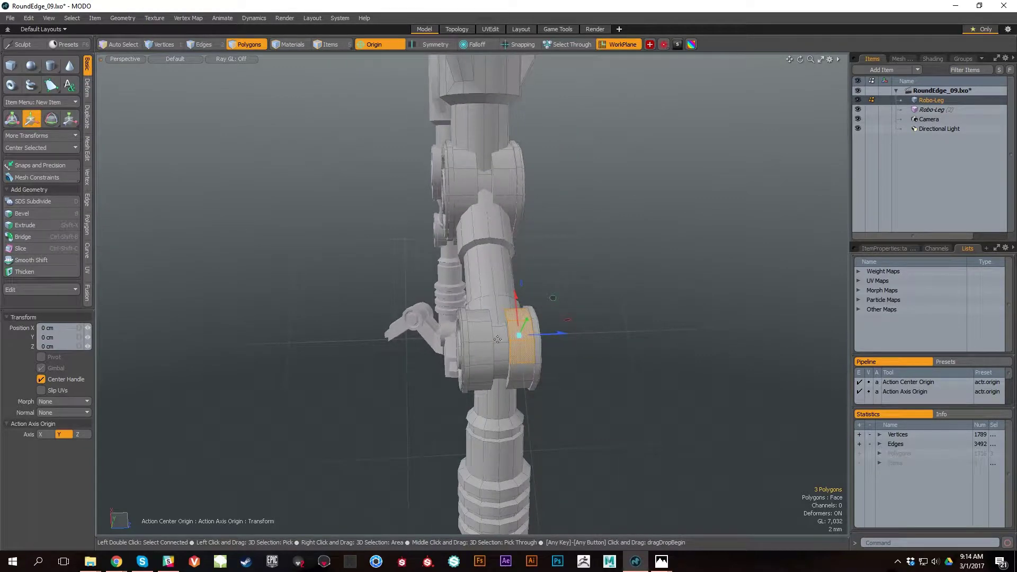
{"action": "left_click_drag", "start_coordinate": [562, 339], "coordinate": [646, 399], "text": "alt"}
{"action": "key", "text": "space"}
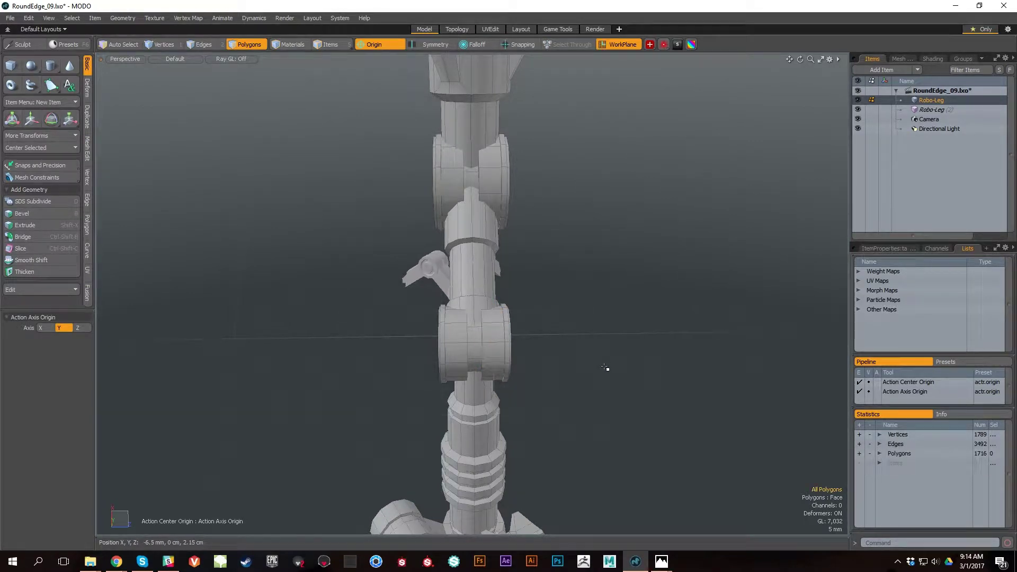
Create a cylinder beside the leg and center it on the work plane along all axes.
{"action": "key", "text": "alt+space"}
{"action": "left_click", "coordinate": [679, 369]}
{"action": "left_click_drag", "start_coordinate": [604, 327], "coordinate": [709, 349]}
{"action": "key", "text": "space"}
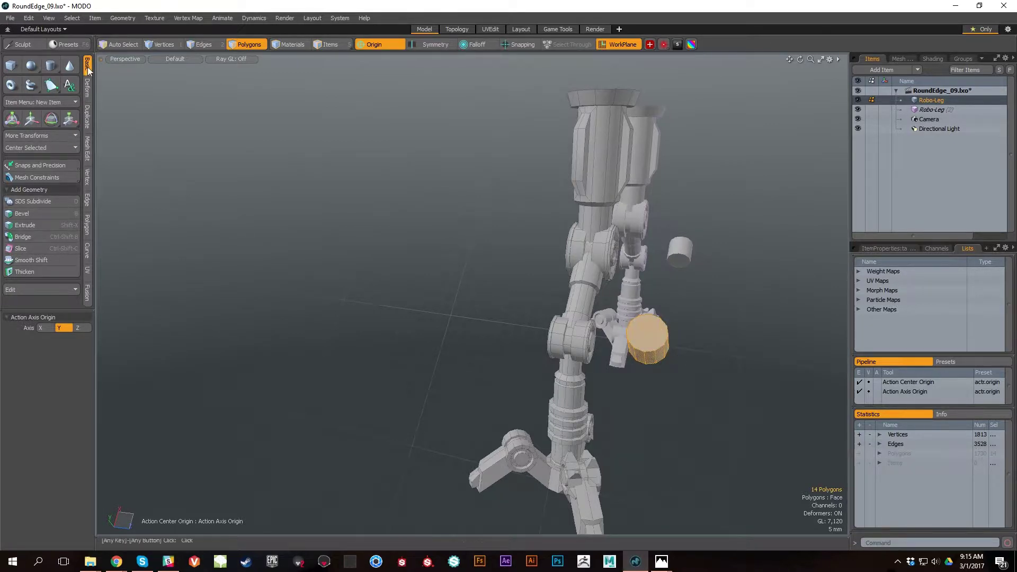
{"action": "left_click", "coordinate": [50, 147]}
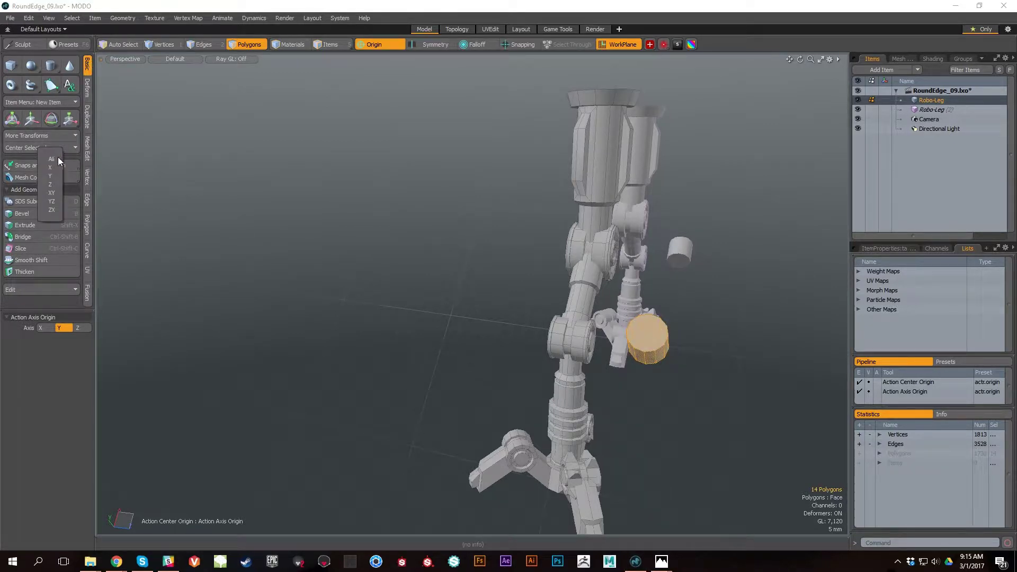
{"action": "left_click", "coordinate": [58, 157]}
Inspect the centered cylinder's position against the lower joint from several angles and delete it.
{"action": "right_click_drag", "start_coordinate": [489, 312], "coordinate": [647, 359], "text": "alt"}
{"action": "left_click_drag", "start_coordinate": [647, 358], "coordinate": [695, 371], "text": "alt"}
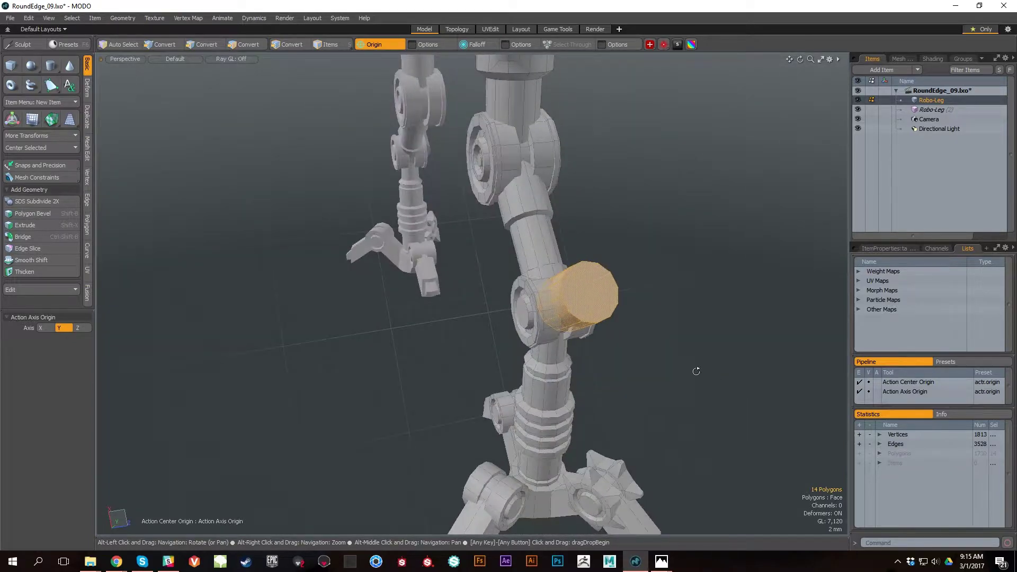
{"action": "middle_click_drag", "start_coordinate": [695, 370], "coordinate": [617, 365], "text": "alt"}
{"action": "right_click_drag", "start_coordinate": [450, 326], "coordinate": [500, 330], "text": "alt"}
{"action": "left_click_drag", "start_coordinate": [500, 330], "coordinate": [590, 314], "text": "alt"}
{"action": "key", "text": "Delete"}
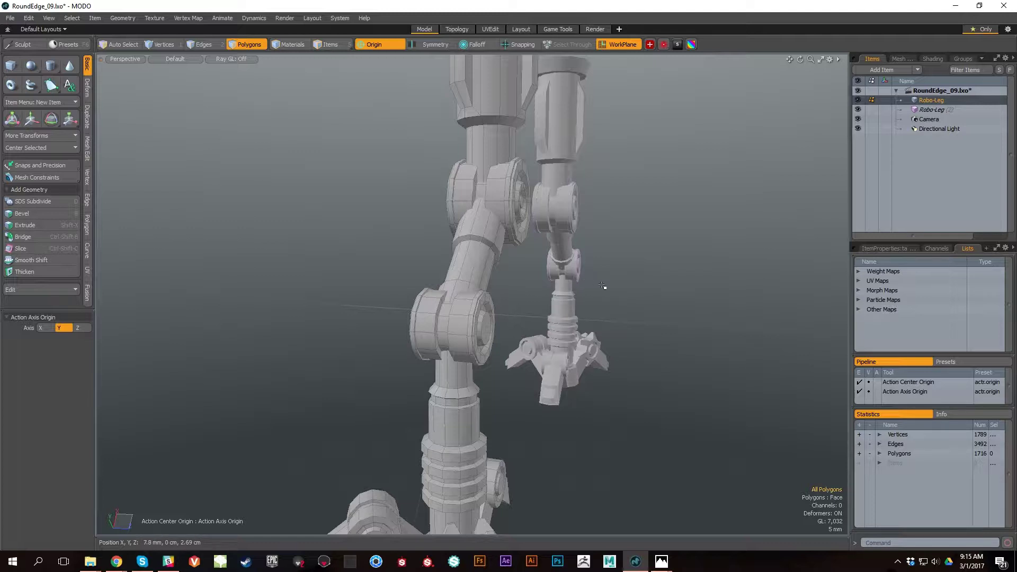
Look through the available work plane commands and close the list without choosing one.
{"action": "left_click_drag", "start_coordinate": [605, 281], "coordinate": [645, 263], "text": "alt"}
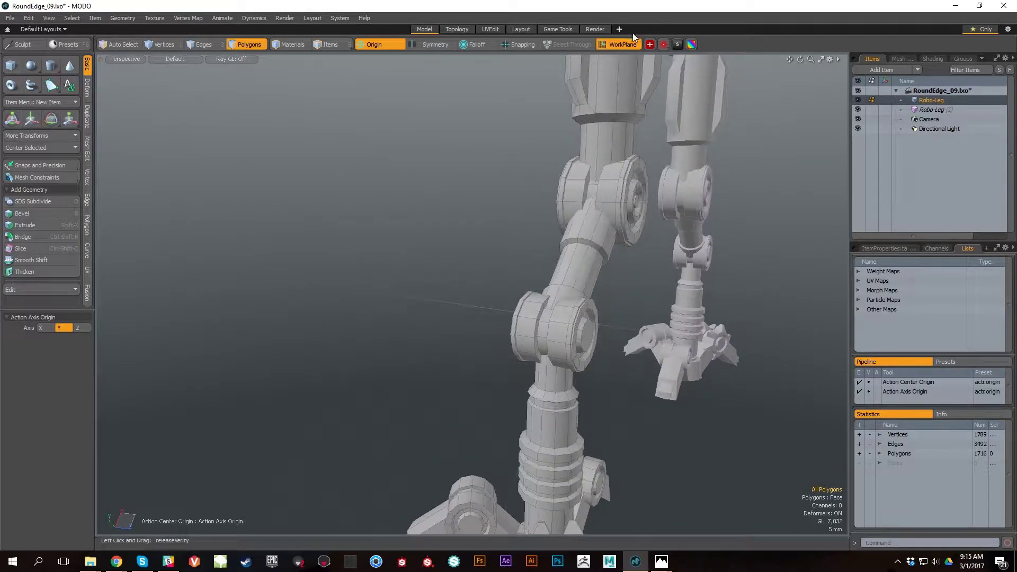
{"action": "left_click", "coordinate": [625, 45]}
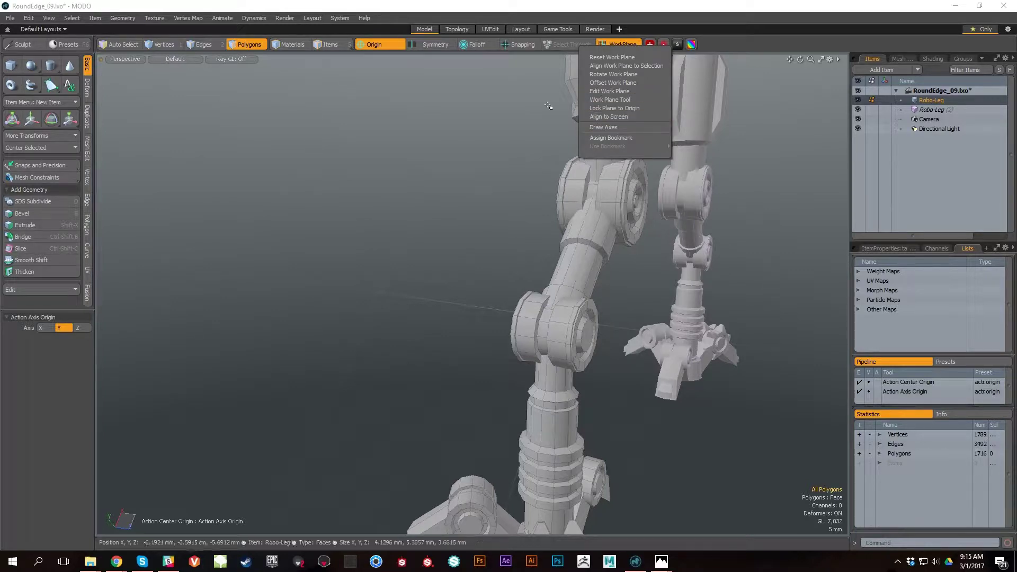
{"action": "left_click", "coordinate": [640, 265]}
{"action": "left_click_drag", "start_coordinate": [640, 266], "coordinate": [550, 288], "text": "alt"}
{"action": "scroll", "coordinate": [572, 263], "scroll_direction": "up", "scroll_amount": 3}
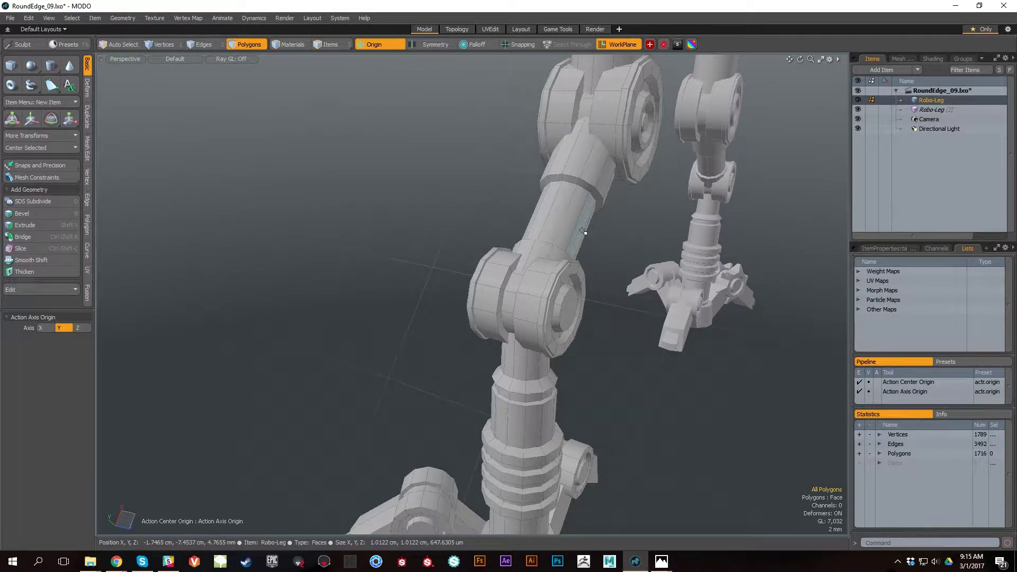
Create a trial cylinder on the work plane to one side of the lower joint and delete it.
{"action": "left_click_drag", "start_coordinate": [583, 231], "coordinate": [660, 364], "text": "alt"}
{"action": "key", "text": "alt+space"}
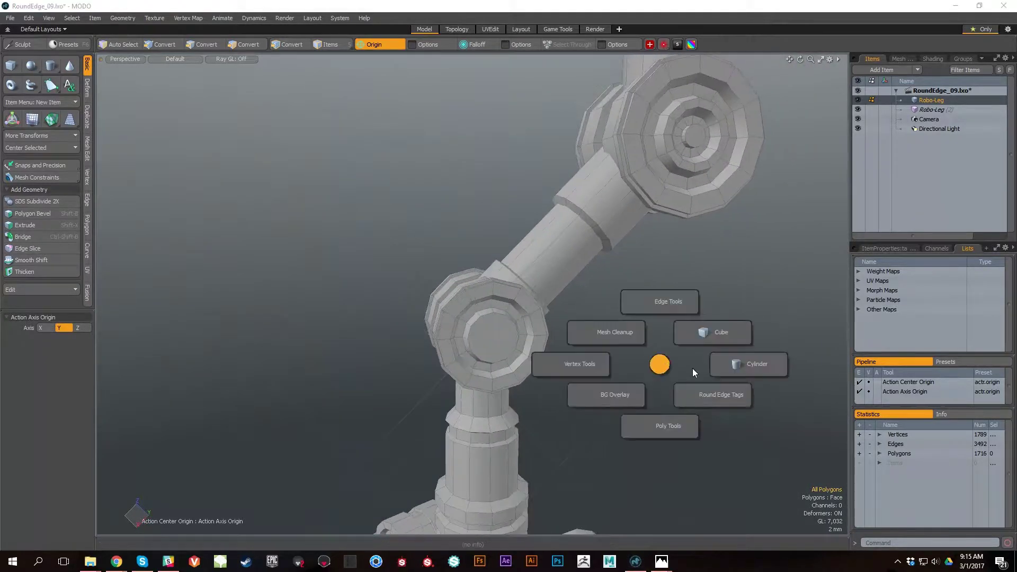
{"action": "left_click", "coordinate": [720, 346]}
{"action": "left_click_drag", "start_coordinate": [639, 312], "coordinate": [676, 313], "text": "ctrl"}
{"action": "mouse_move", "coordinate": [707, 365]}
{"action": "left_mouse_down", "text": "alt"}
{"action": "mouse_move", "coordinate": [686, 376]}
{"action": "mouse_move", "coordinate": [614, 372]}
{"action": "mouse_move", "coordinate": [796, 384]}
{"action": "mouse_move", "coordinate": [779, 266]}
{"action": "mouse_move", "coordinate": [763, 212]}
{"action": "mouse_move", "coordinate": [747, 203]}
{"action": "mouse_move", "coordinate": [694, 240]}
{"action": "mouse_move", "coordinate": [652, 311]}
{"action": "mouse_move", "coordinate": [605, 337]}
{"action": "mouse_move", "coordinate": [630, 359]}
{"action": "mouse_move", "coordinate": [629, 423]}
{"action": "mouse_move", "coordinate": [624, 403]}
{"action": "left_mouse_up", "text": "alt"}
{"action": "key", "text": "space"}
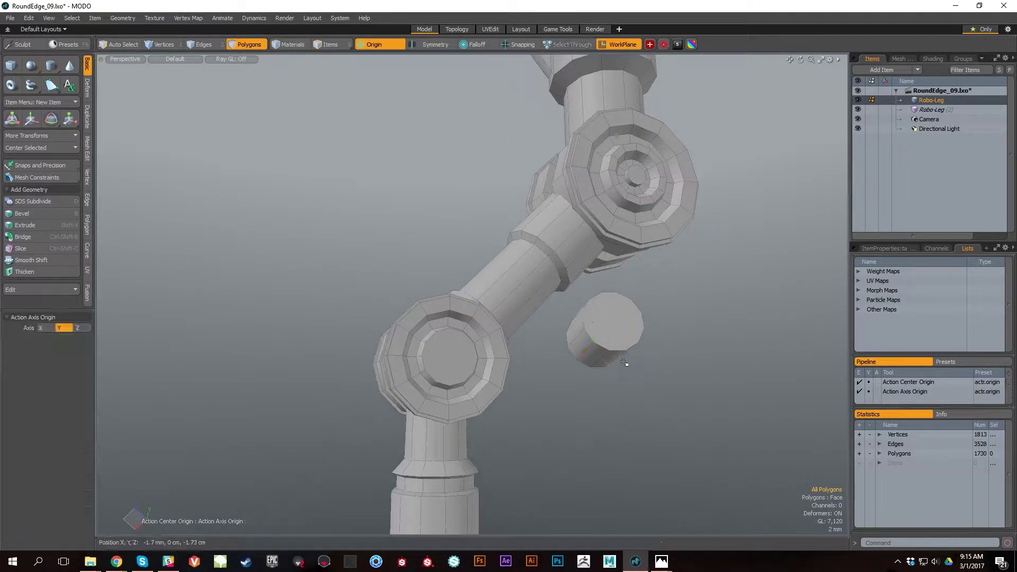
{"action": "key", "text": "Delete"}
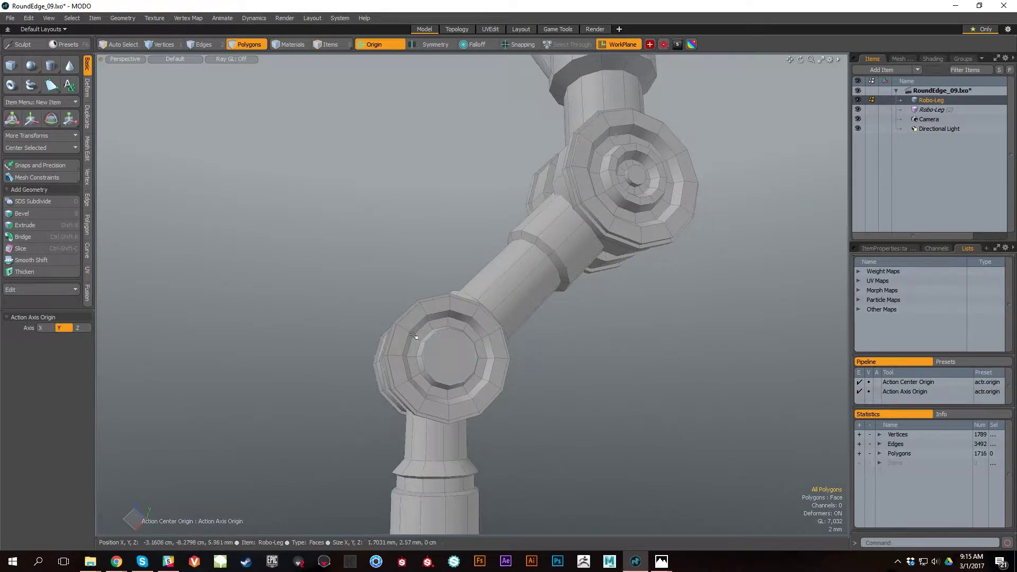
Select two polygons on the collar below the upper joint and align the work plane to them.
{"action": "left_click_drag", "start_coordinate": [414, 343], "coordinate": [556, 398], "text": "alt"}
{"action": "right_click_drag", "start_coordinate": [470, 323], "coordinate": [474, 334], "text": "alt"}
{"action": "middle_click_drag", "start_coordinate": [475, 334], "coordinate": [472, 358], "text": "alt"}
{"action": "right_click_drag", "start_coordinate": [472, 358], "coordinate": [492, 379], "text": "alt"}
{"action": "left_click_drag", "start_coordinate": [493, 379], "coordinate": [539, 394], "text": "alt"}
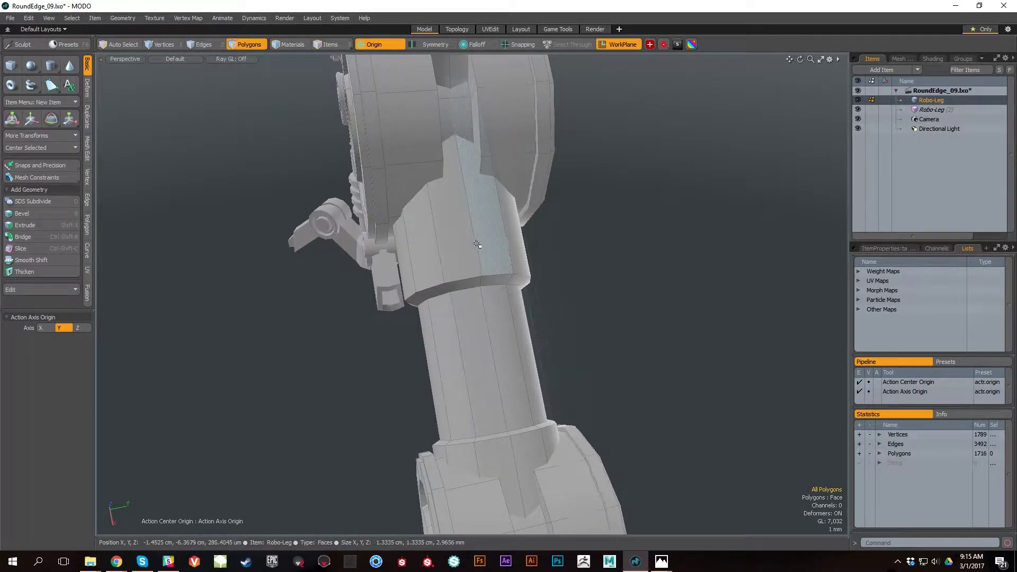
{"action": "key", "text": "shift+Home"}
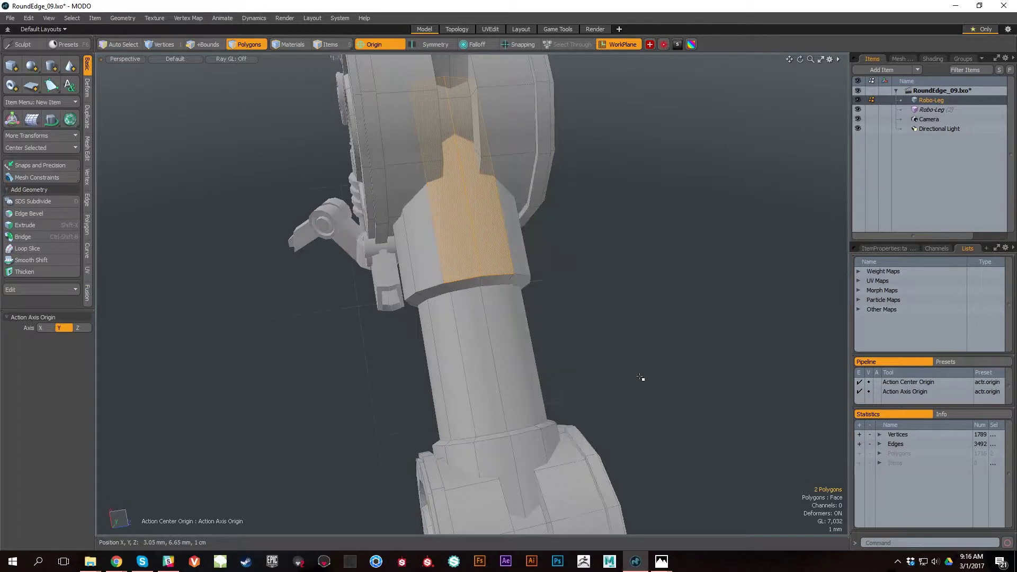
Switch to vertex selection and align the work plane to a single vertex where the shaft meets the collar.
{"action": "left_click_drag", "start_coordinate": [564, 352], "coordinate": [503, 255], "text": "alt"}
{"action": "key", "text": "1"}
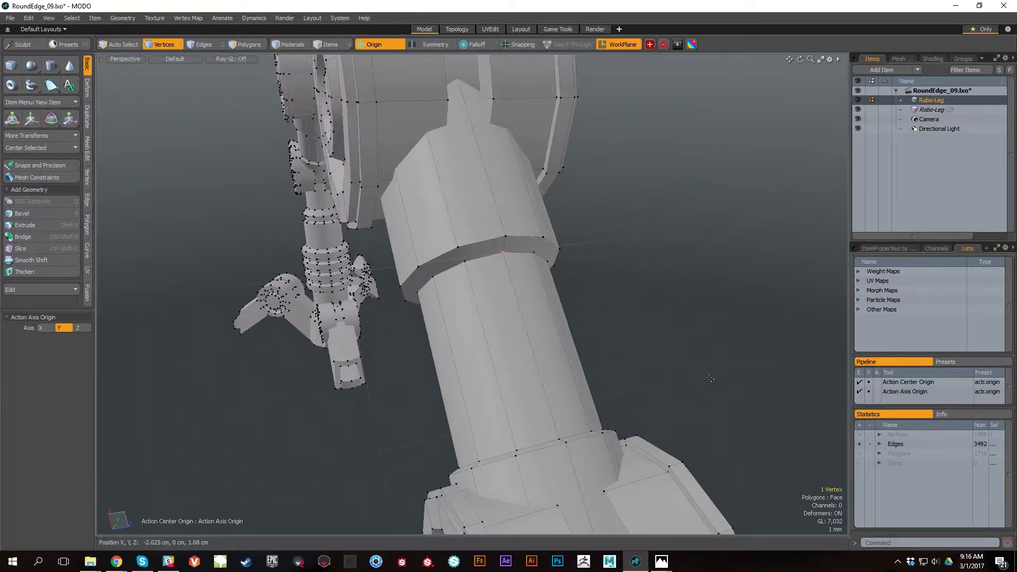
{"action": "left_click_drag", "start_coordinate": [688, 350], "coordinate": [488, 303], "text": "alt"}
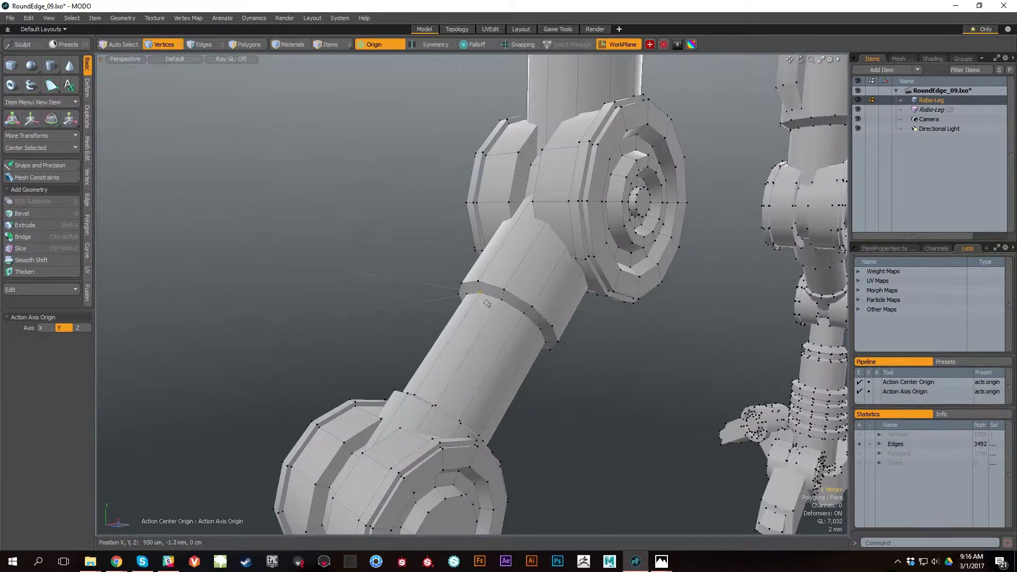
{"action": "left_click_drag", "start_coordinate": [432, 302], "coordinate": [496, 303], "text": "ctrl+alt"}
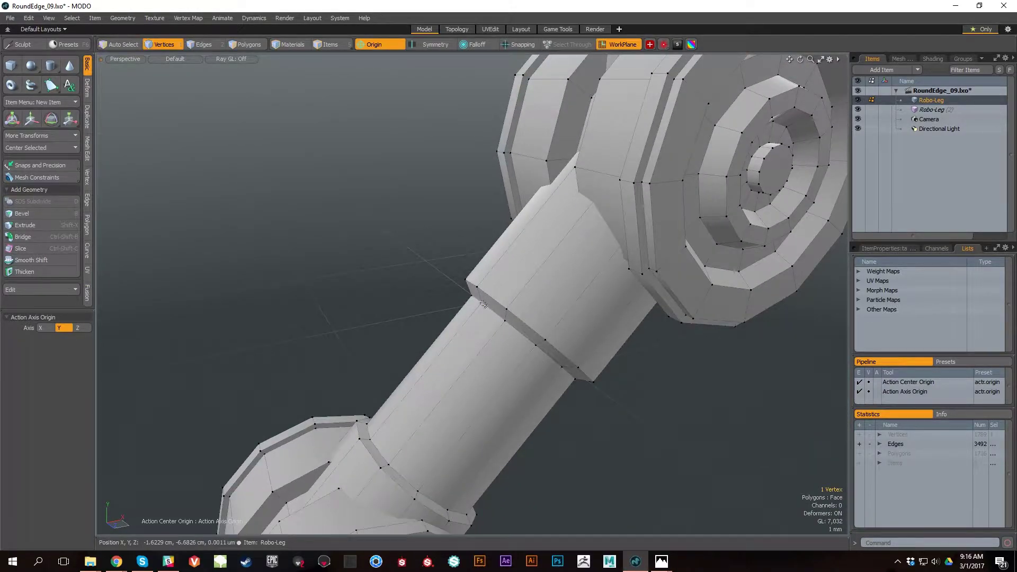
Select the two vertices at opposite ends of a lengthwise shaft edge and align the work plane to them.
{"action": "left_click_drag", "start_coordinate": [561, 400], "coordinate": [501, 279], "text": "alt"}
{"action": "left_click_drag", "start_coordinate": [527, 349], "coordinate": [486, 291], "text": "alt"}
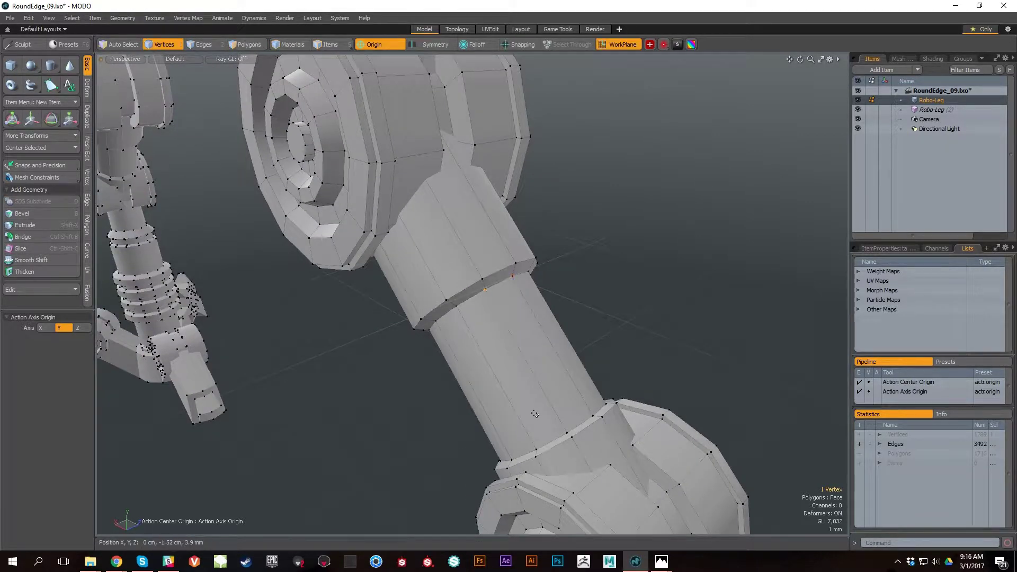
{"action": "left_click_drag", "start_coordinate": [535, 415], "coordinate": [571, 419], "text": "alt"}
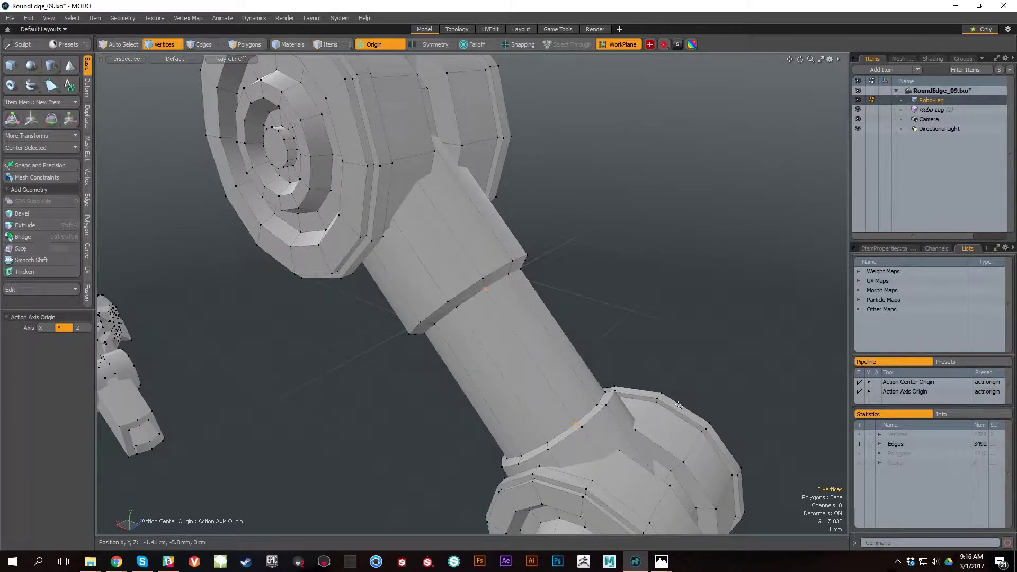
{"action": "key", "text": "shift+Home"}
{"action": "left_click_drag", "start_coordinate": [638, 380], "coordinate": [481, 308], "text": "alt"}
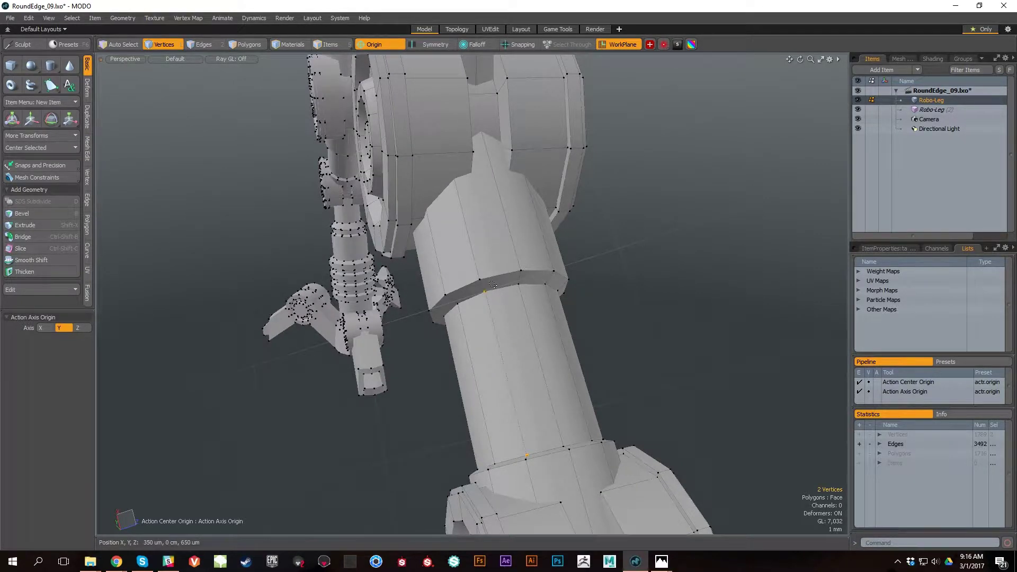
Create a small cylinder on the work plane beside the upper joint's collar.
{"action": "key", "text": "ctrl+space"}
{"action": "left_click", "coordinate": [768, 312]}
{"action": "left_click_drag", "start_coordinate": [673, 279], "coordinate": [688, 276], "text": "ctrl"}
{"action": "key", "text": "space"}
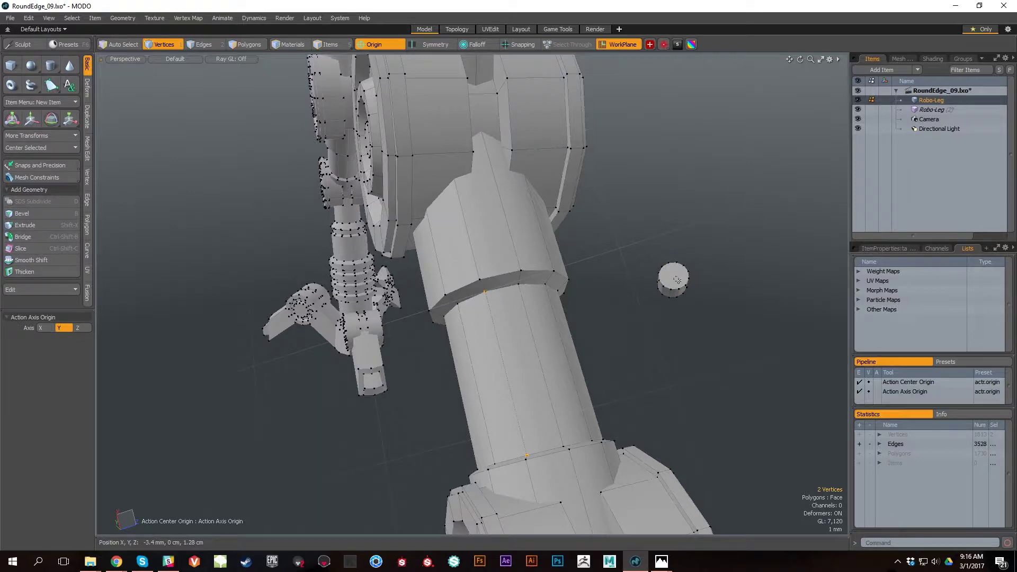
Switch to polygon selection and center the selected cylinder on the work plane's origin.
{"action": "key", "text": "3"}
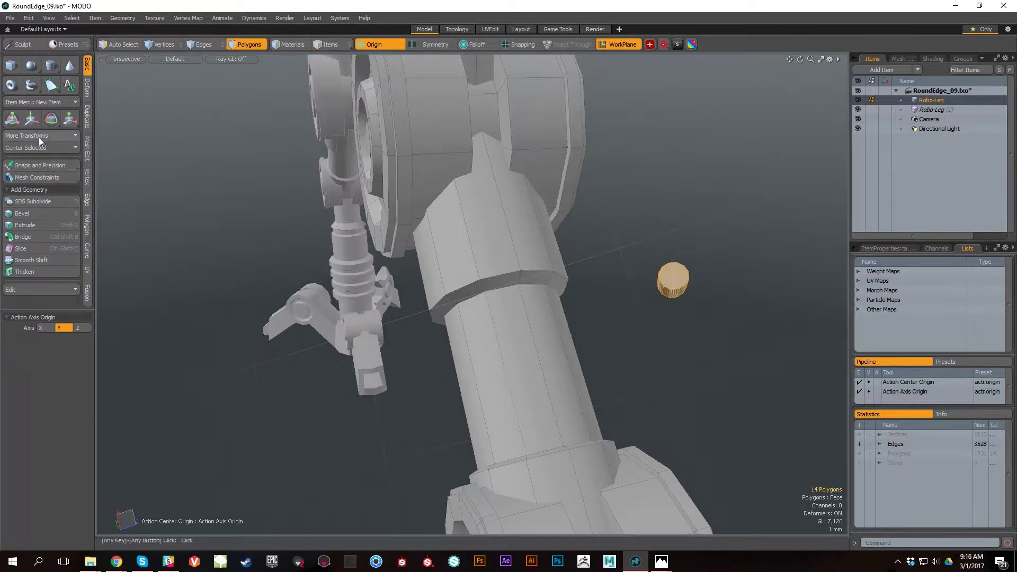
{"action": "left_click", "coordinate": [49, 147]}
{"action": "left_click_drag", "start_coordinate": [427, 268], "coordinate": [512, 310], "text": "alt"}
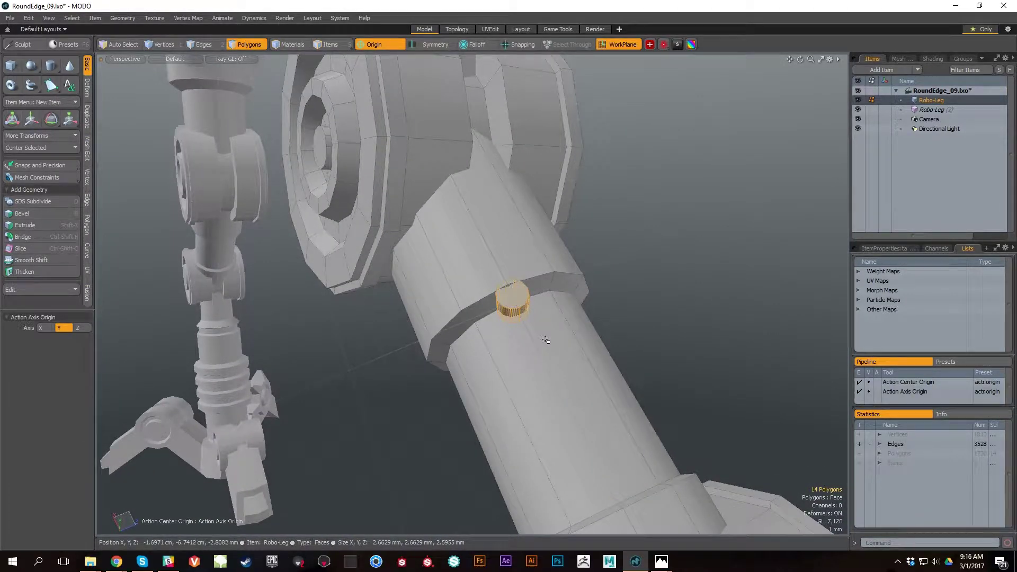
Scale up the small cylinder and move it outward, clear of the shaft.
{"action": "double_click", "coordinate": [518, 297]}
{"action": "scroll", "coordinate": [681, 360], "scroll_direction": "down", "scroll_amount": 2}
{"action": "left_click_drag", "start_coordinate": [682, 360], "coordinate": [674, 386], "text": "alt"}
{"action": "key", "text": "r"}
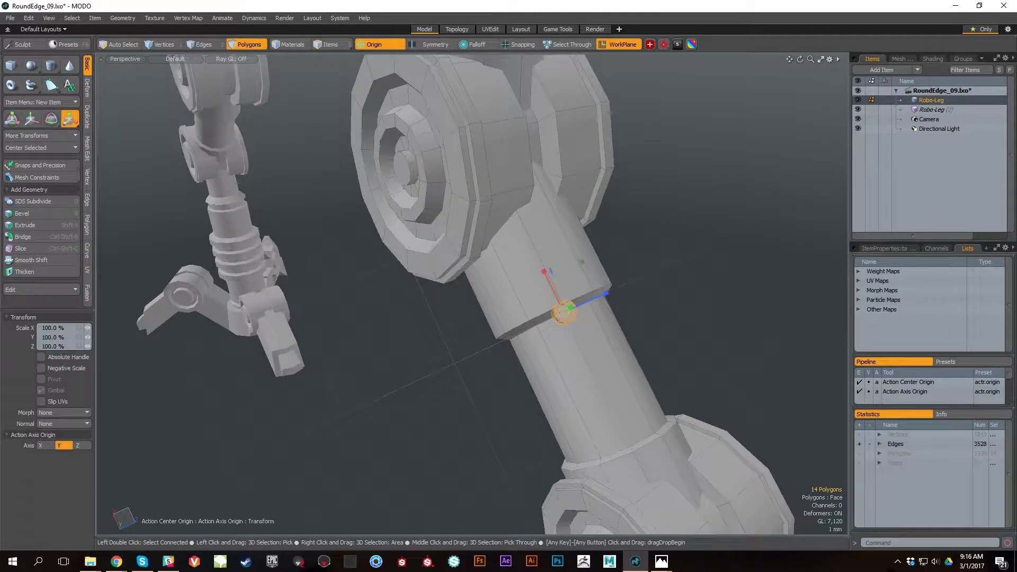
{"action": "key", "text": "w"}
{"action": "left_click_drag", "start_coordinate": [599, 299], "coordinate": [504, 334]}
{"action": "scroll", "coordinate": [479, 340], "scroll_direction": "up", "scroll_amount": 2}
{"action": "left_click_drag", "start_coordinate": [515, 395], "coordinate": [566, 340], "text": "alt+shift"}
{"action": "key", "text": "q"}
{"action": "left_click_drag", "start_coordinate": [476, 350], "coordinate": [509, 339], "text": "alt+shift"}
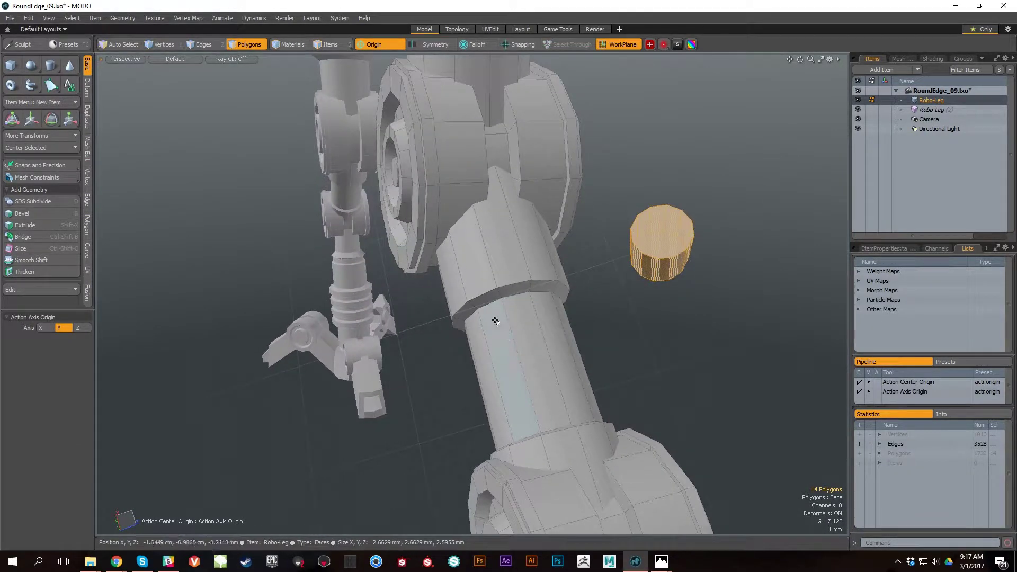
Select one edge running lengthwise along the shaft and align the work plane to it.
{"action": "key", "text": "2"}
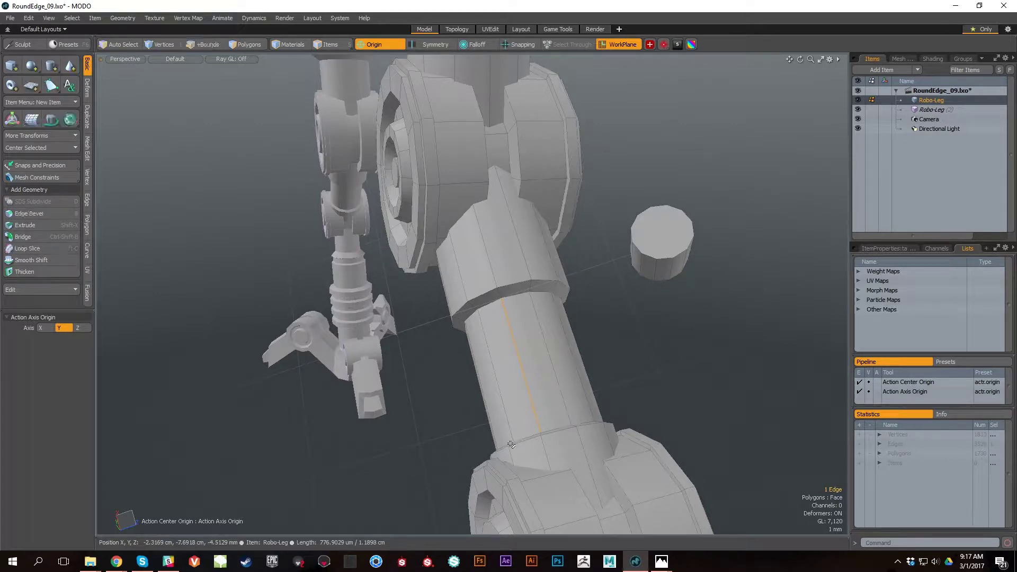
{"action": "left_click_drag", "start_coordinate": [512, 445], "coordinate": [527, 359], "text": "alt"}
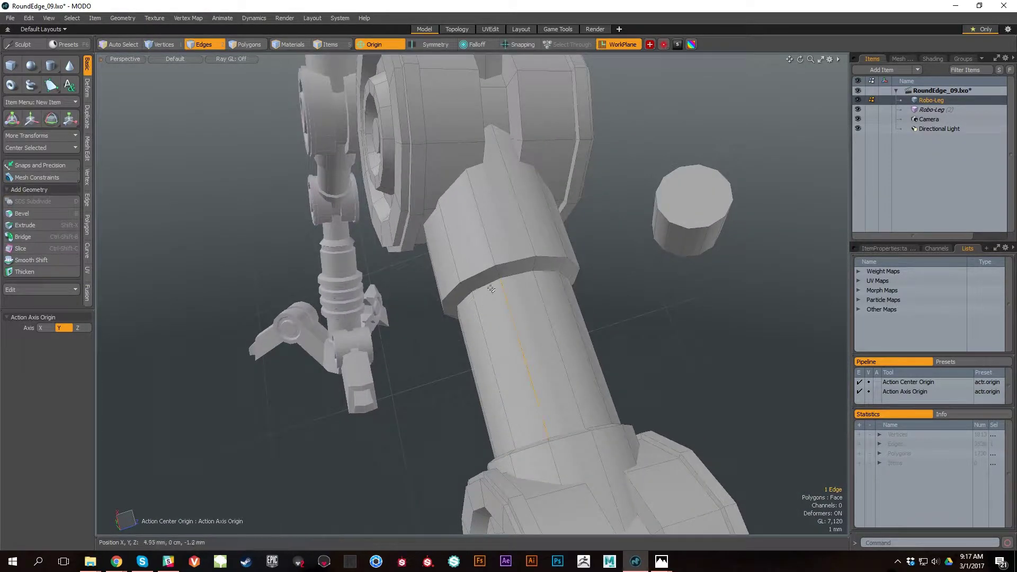
{"action": "left_click_drag", "start_coordinate": [523, 375], "coordinate": [664, 255], "text": "alt"}
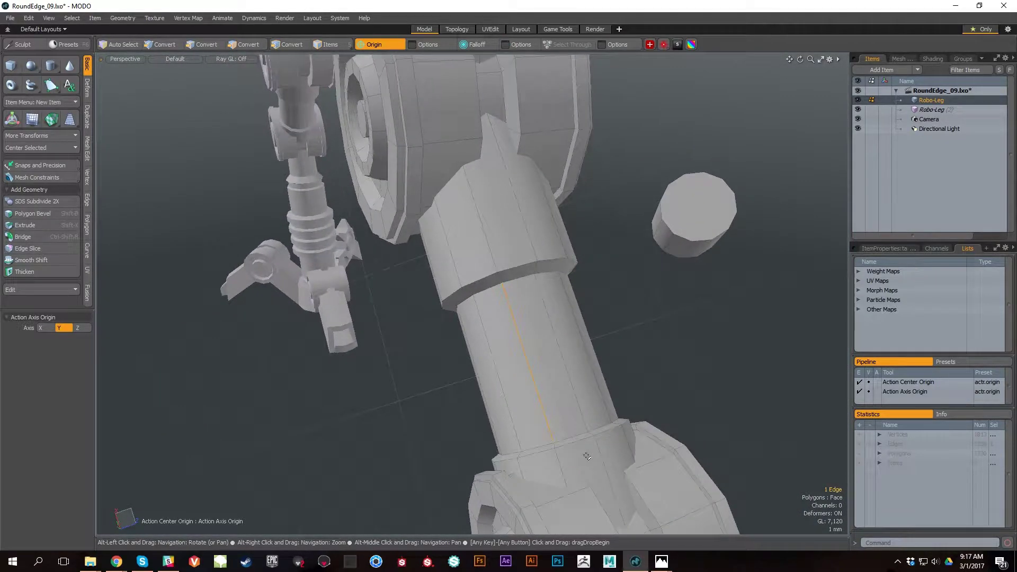
Select all of the cylinder's polygons and center them on the edge-aligned work plane.
{"action": "key", "text": "3"}
{"action": "double_click", "coordinate": [691, 236]}
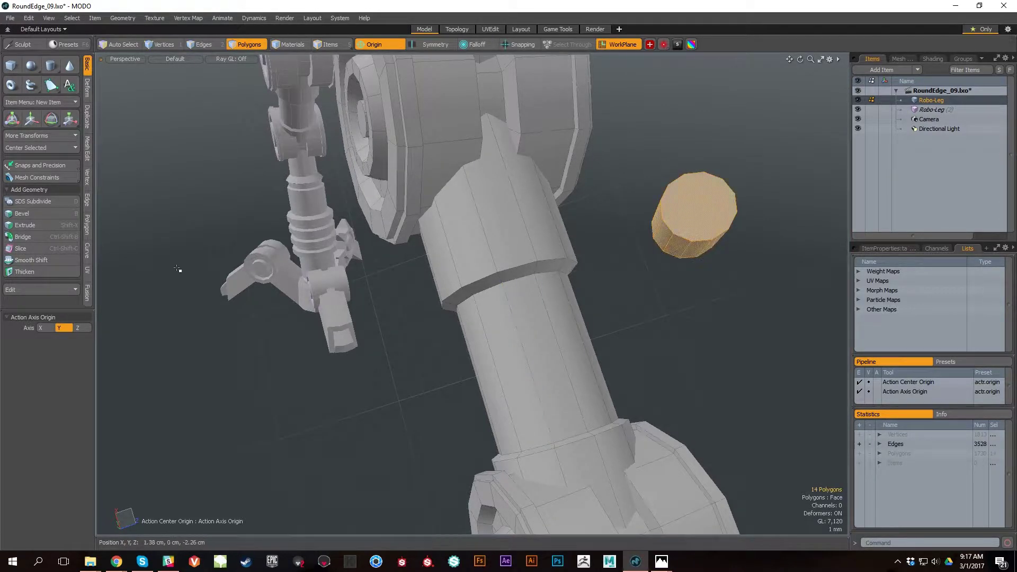
{"action": "left_click", "coordinate": [44, 149]}
{"action": "left_click", "coordinate": [49, 157]}
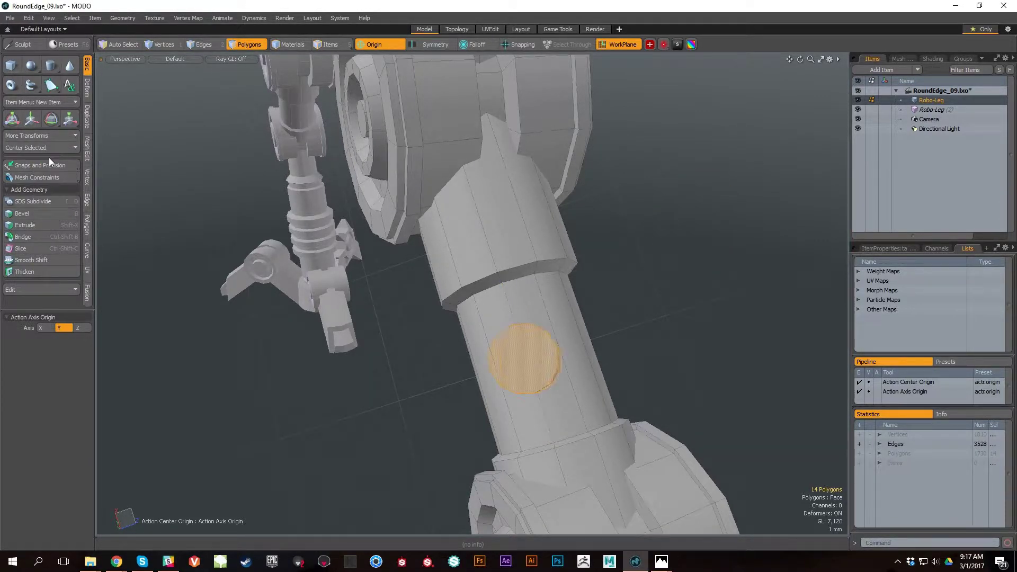
Move the centered cylinder off the middle of the shaft to a spot clear of the leg.
{"action": "left_click_drag", "start_coordinate": [394, 336], "coordinate": [750, 291], "text": "alt"}
{"action": "key", "text": "w"}
{"action": "left_click_drag", "start_coordinate": [700, 357], "coordinate": [522, 327], "text": "alt"}
{"action": "right_click_drag", "start_coordinate": [379, 334], "coordinate": [410, 333], "text": "alt"}
{"action": "left_click_drag", "start_coordinate": [411, 334], "coordinate": [487, 322], "text": "alt"}
{"action": "key", "text": "q"}
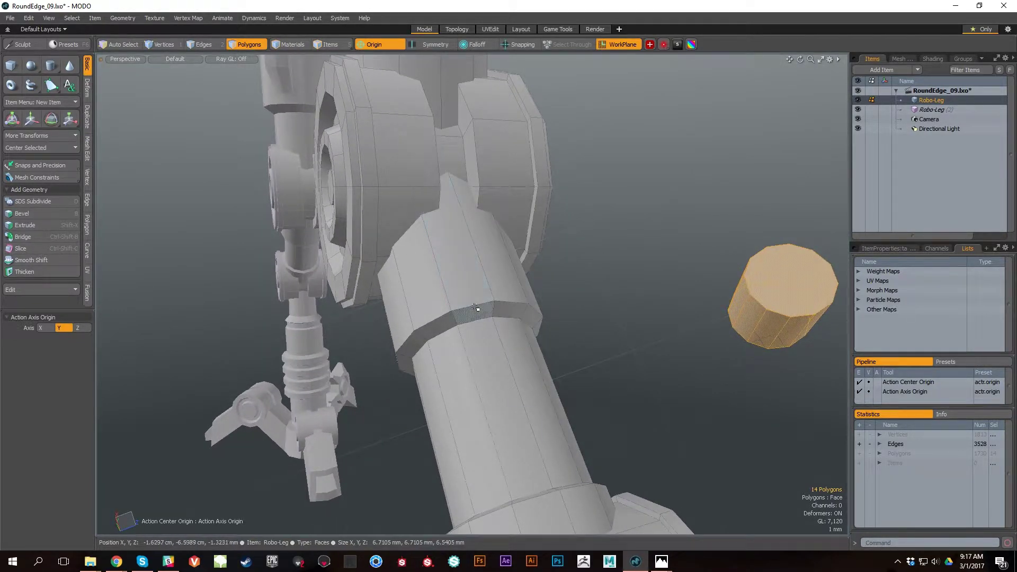
Set the action center to Element and place the move handle on an edge of the collar's rim.
{"action": "key", "text": "alt+e"}
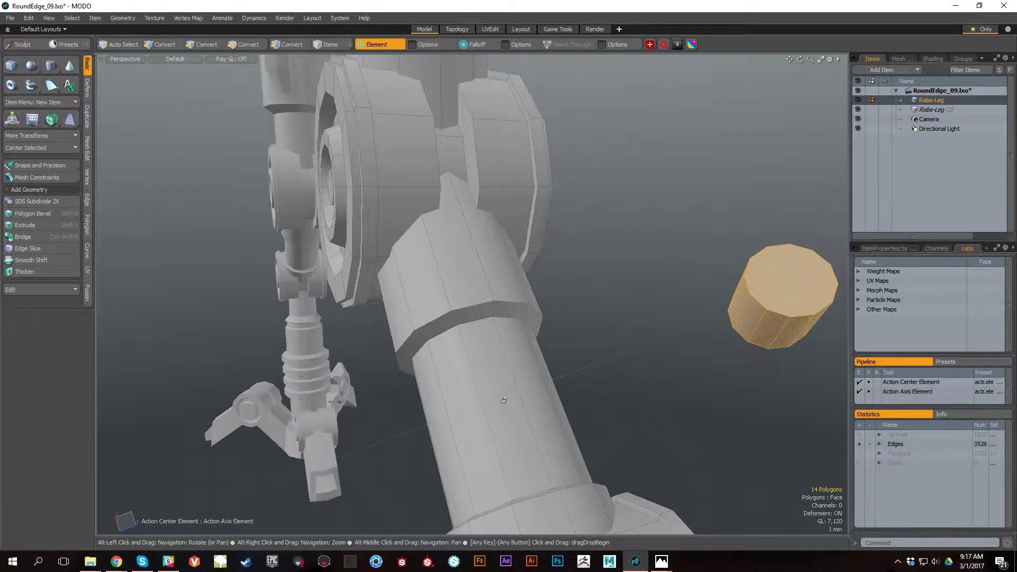
{"action": "key", "text": "w"}
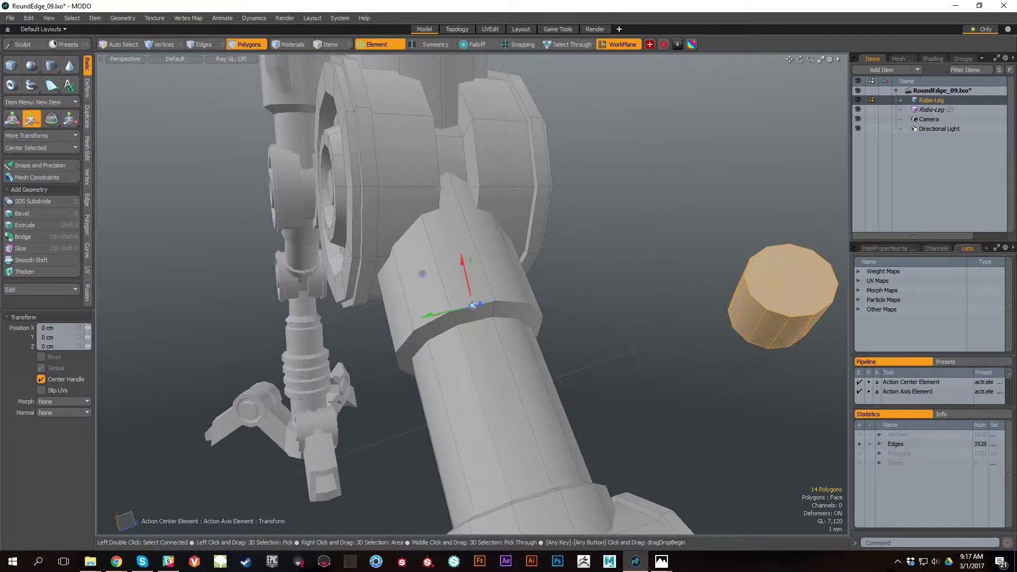
{"action": "left_click_drag", "start_coordinate": [554, 378], "coordinate": [511, 300], "text": "alt"}
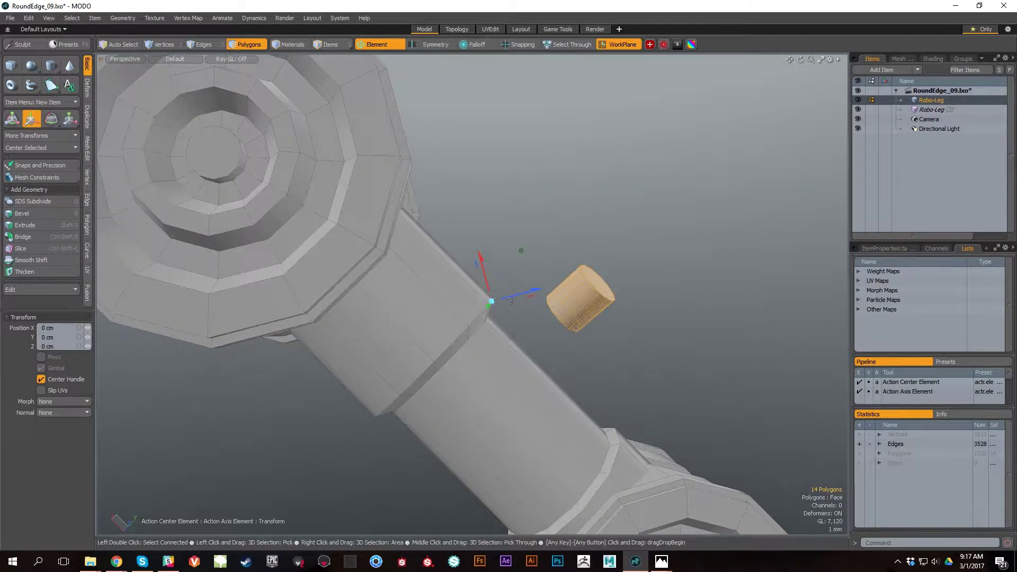
{"action": "left_click_drag", "start_coordinate": [724, 249], "coordinate": [523, 379], "text": "alt"}
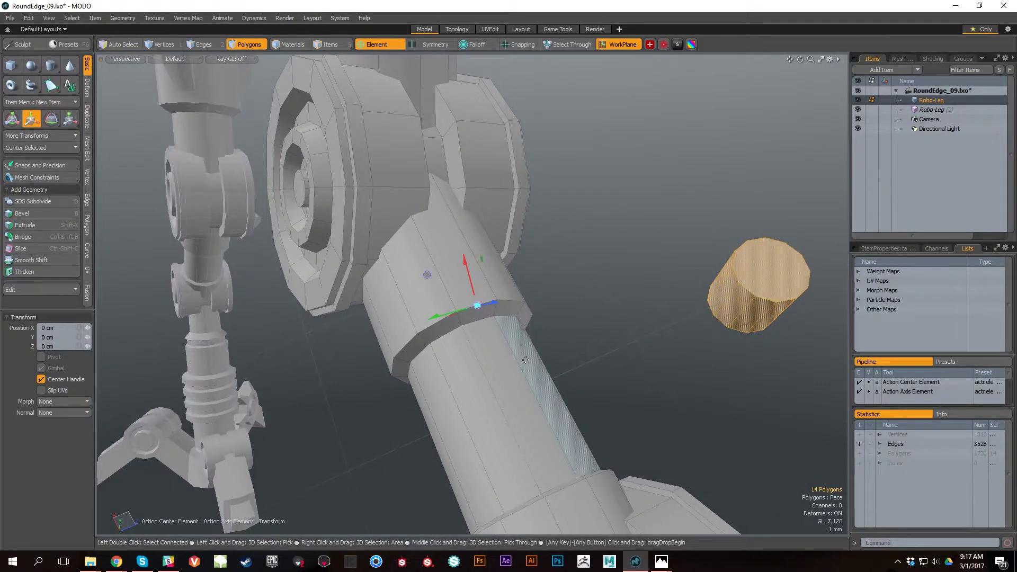
Align the work plane to the collar's rim edge and test the Element move handle against it.
{"action": "key", "text": "2"}
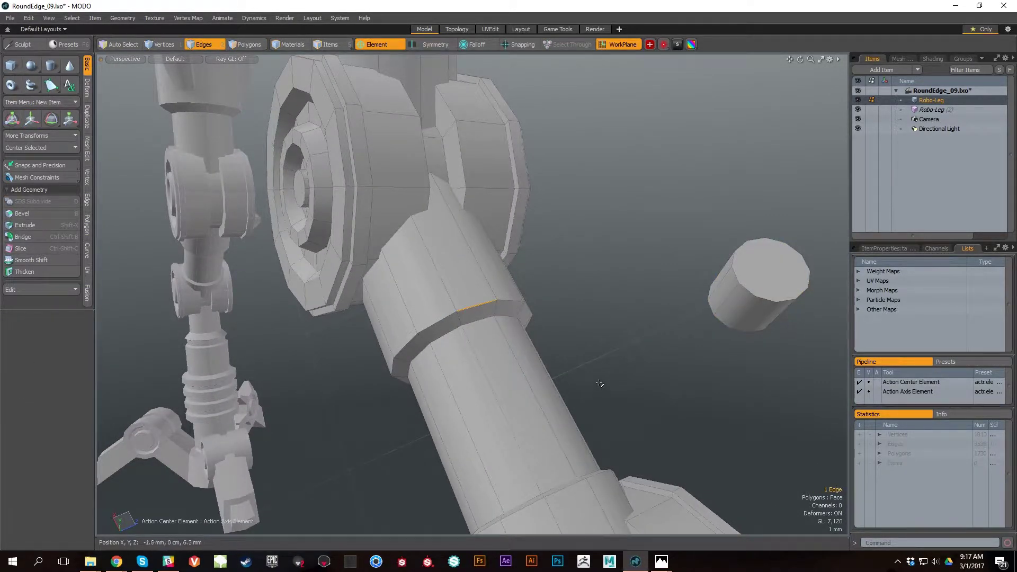
{"action": "left_click_drag", "start_coordinate": [630, 328], "coordinate": [485, 298], "text": "alt"}
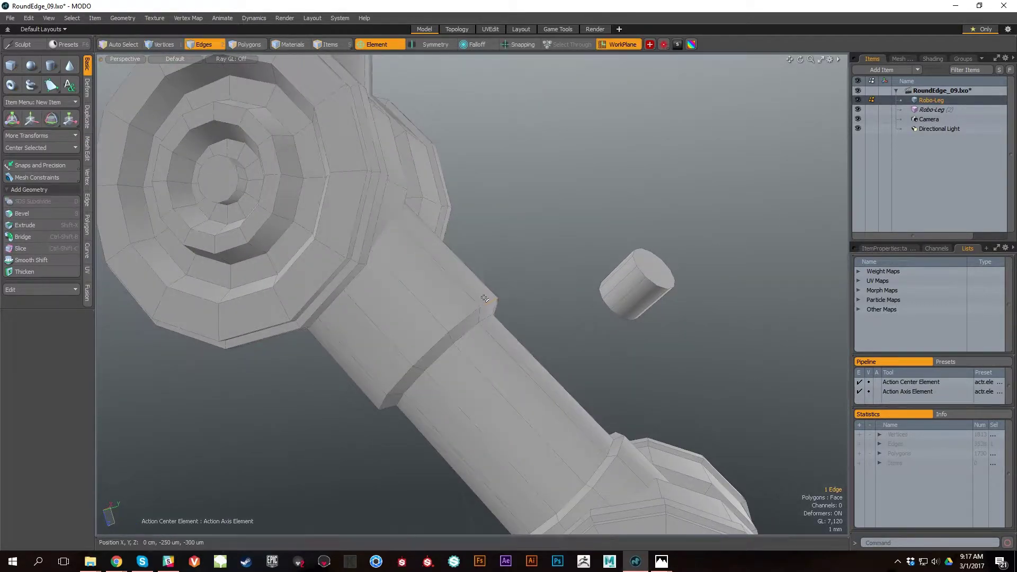
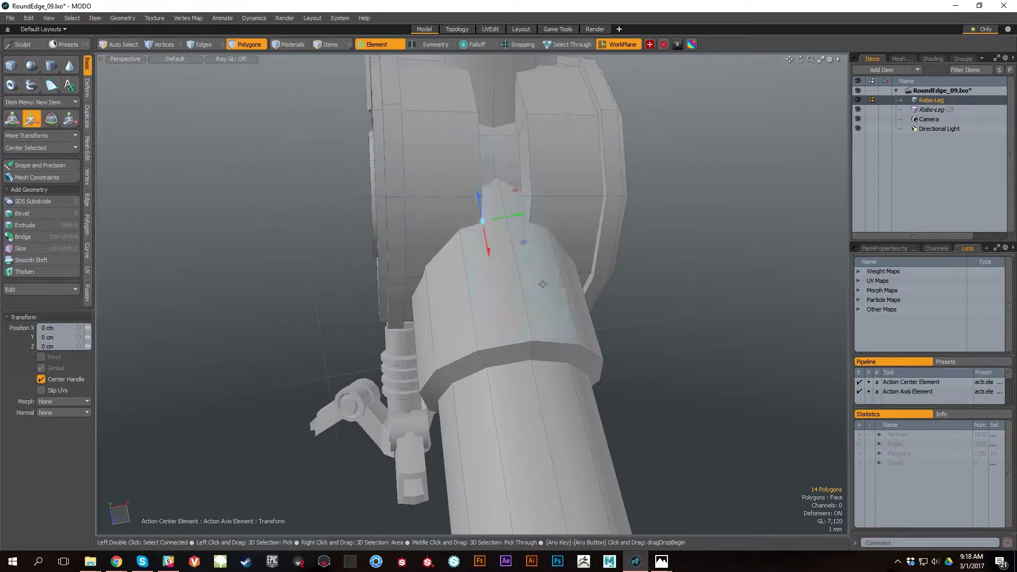
{"action": "left_click_drag", "start_coordinate": [547, 286], "coordinate": [532, 318], "text": "alt"}
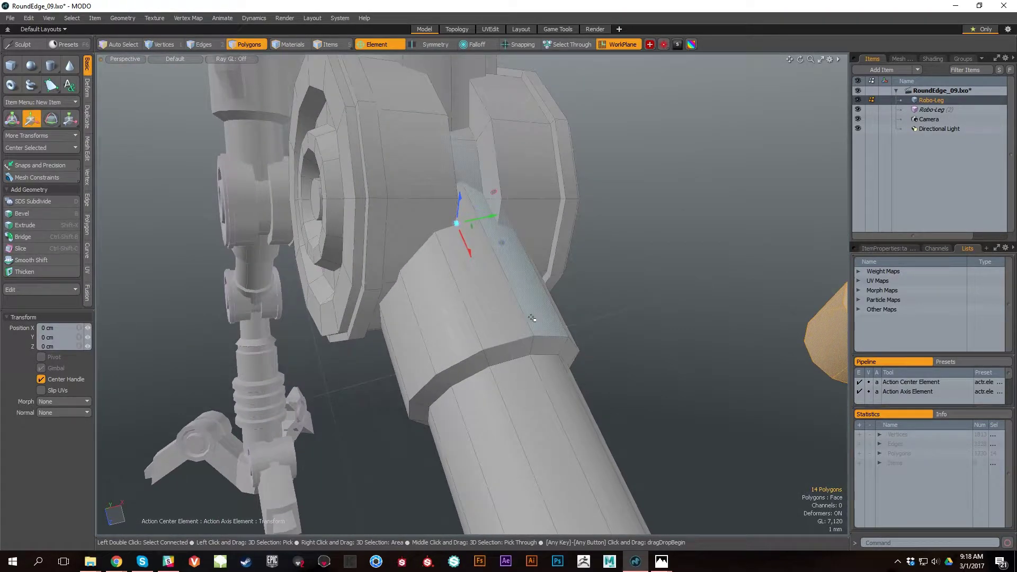
{"action": "key", "text": "space"}
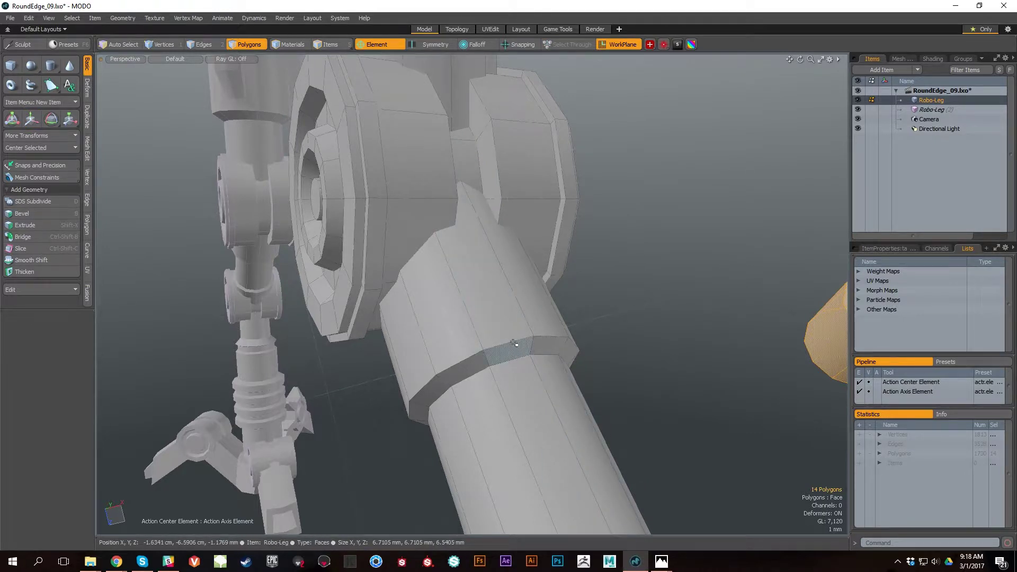
Return to edge selection and examine the collar's rim edge against the work plane's orientation.
{"action": "left_click_drag", "start_coordinate": [514, 344], "coordinate": [466, 343], "text": "alt"}
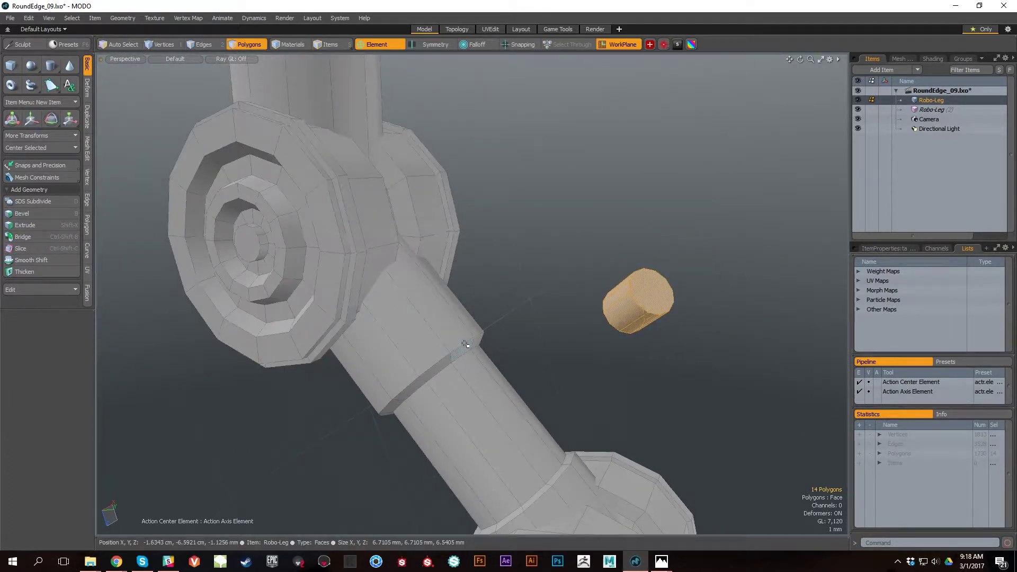
{"action": "key", "text": "2"}
{"action": "left_click_drag", "start_coordinate": [657, 303], "coordinate": [447, 335], "text": "alt"}
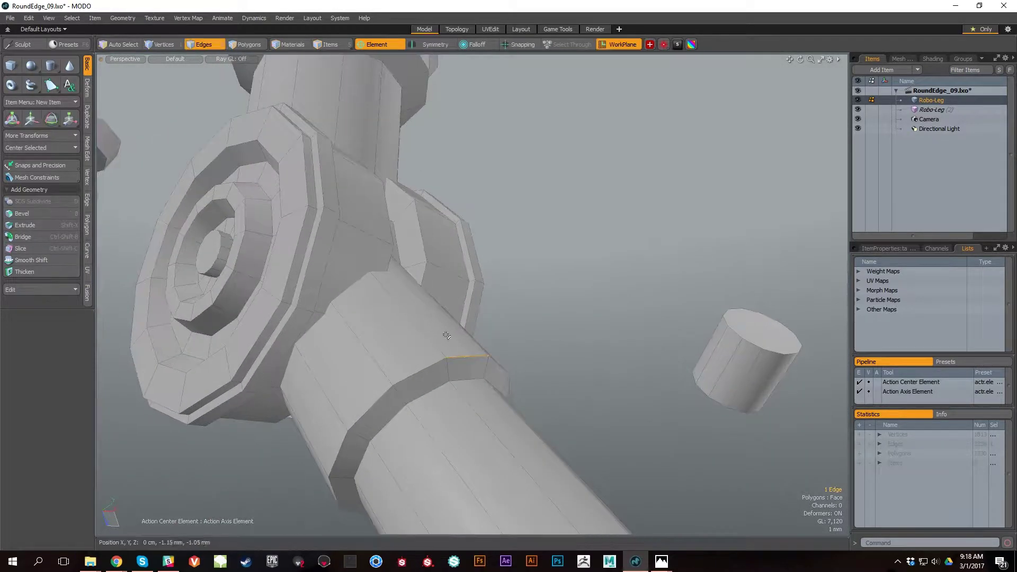
{"action": "left_click_drag", "start_coordinate": [597, 364], "coordinate": [524, 352], "text": "alt"}
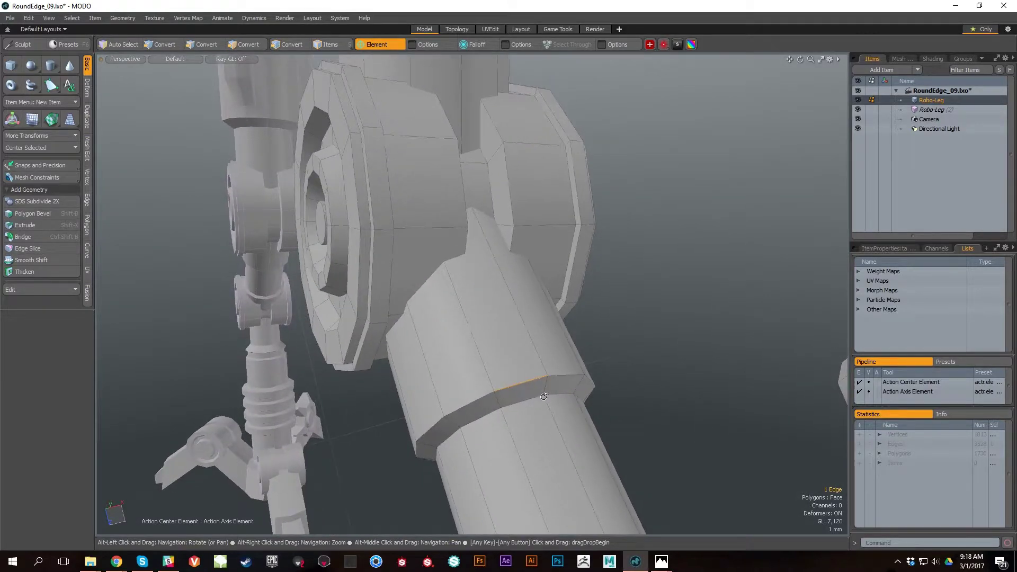
Select the long polygon on the collar, align the work plane to it, and turn off the Element action center.
{"action": "key", "text": "3"}
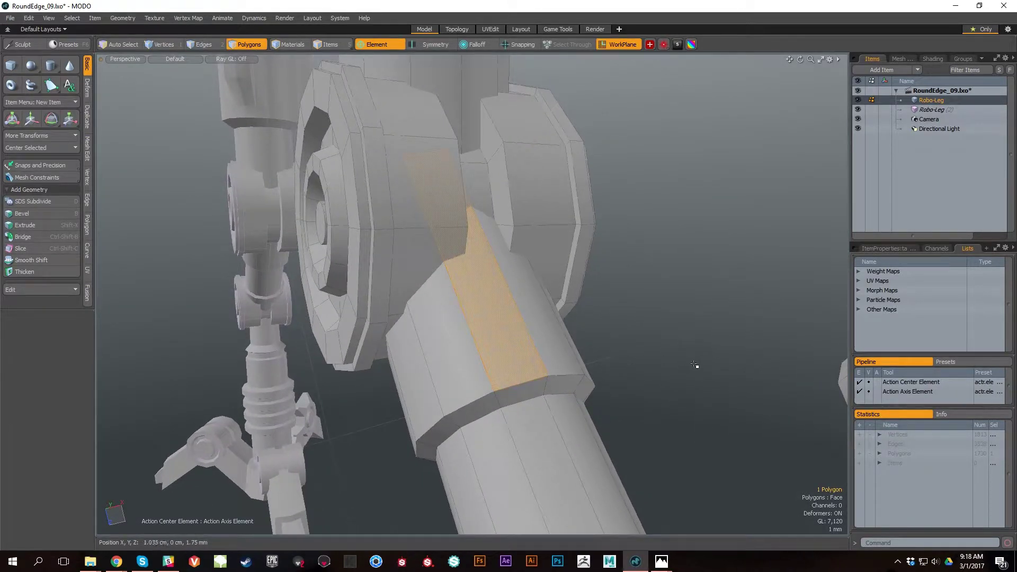
{"action": "left_click_drag", "start_coordinate": [694, 364], "coordinate": [347, 84], "text": "alt"}
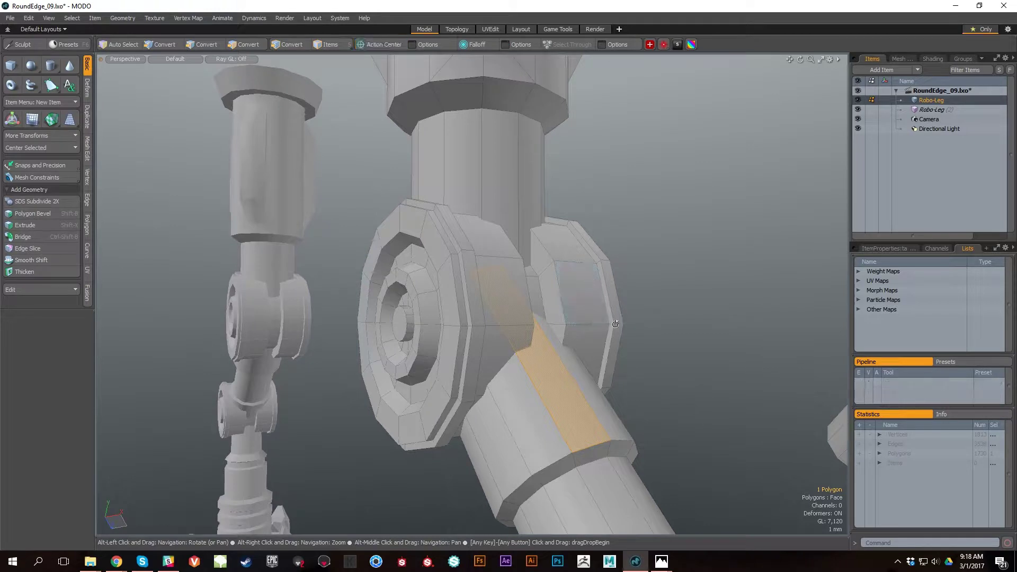
{"action": "right_click_drag", "start_coordinate": [578, 268], "coordinate": [565, 366], "text": "alt"}
{"action": "left_click_drag", "start_coordinate": [566, 366], "coordinate": [569, 406], "text": "alt"}
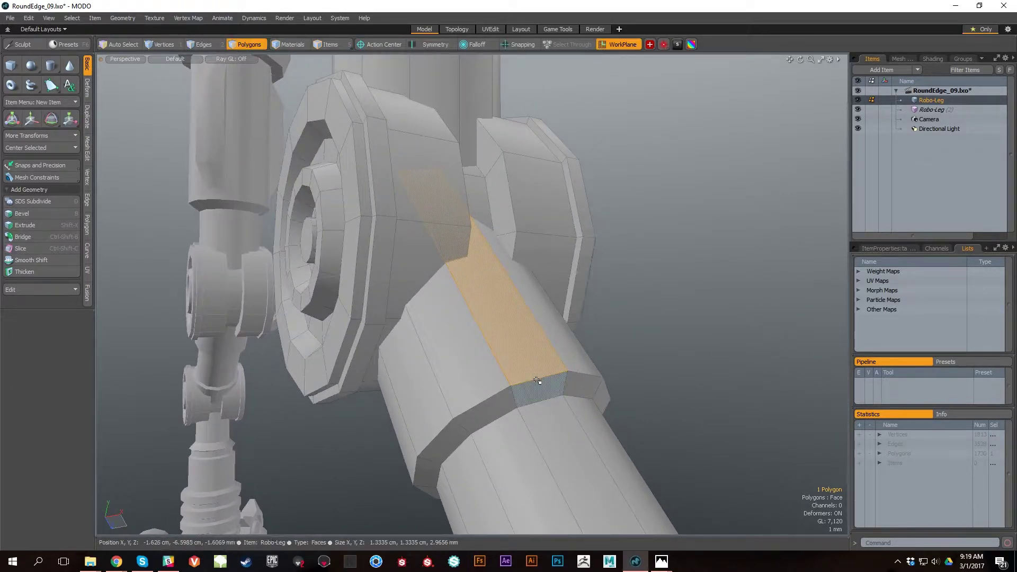
Select the collar's rim edge, activate the Move tool, and enable snapping.
{"action": "key", "text": "2"}
{"action": "right_click_drag", "start_coordinate": [671, 457], "coordinate": [613, 398], "text": "alt"}
{"action": "key", "text": "w"}
{"action": "left_click_drag", "start_coordinate": [615, 395], "coordinate": [658, 397], "text": "alt"}
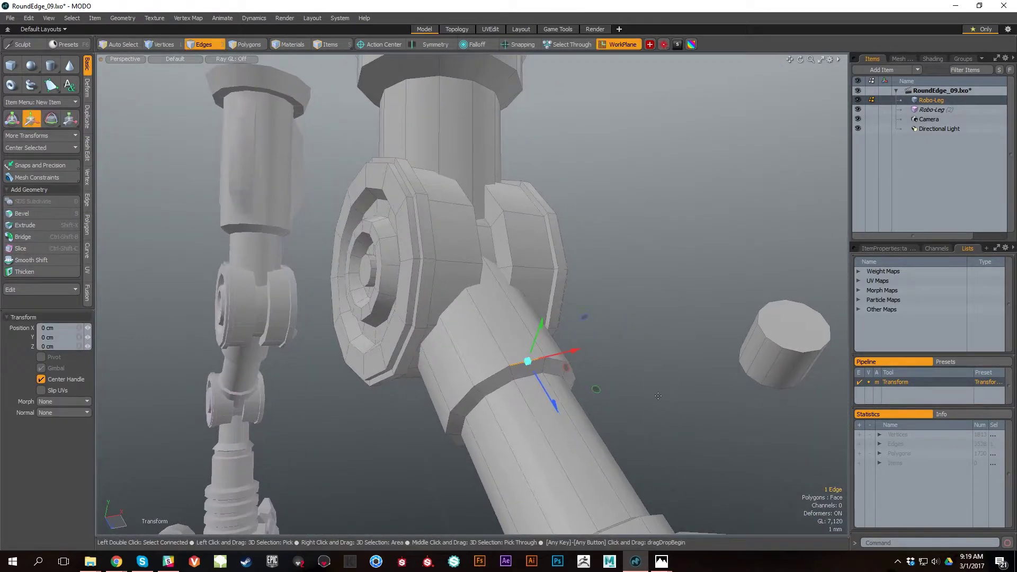
{"action": "key", "text": "x"}
{"action": "right_click_drag", "start_coordinate": [615, 393], "coordinate": [600, 407], "text": "alt"}
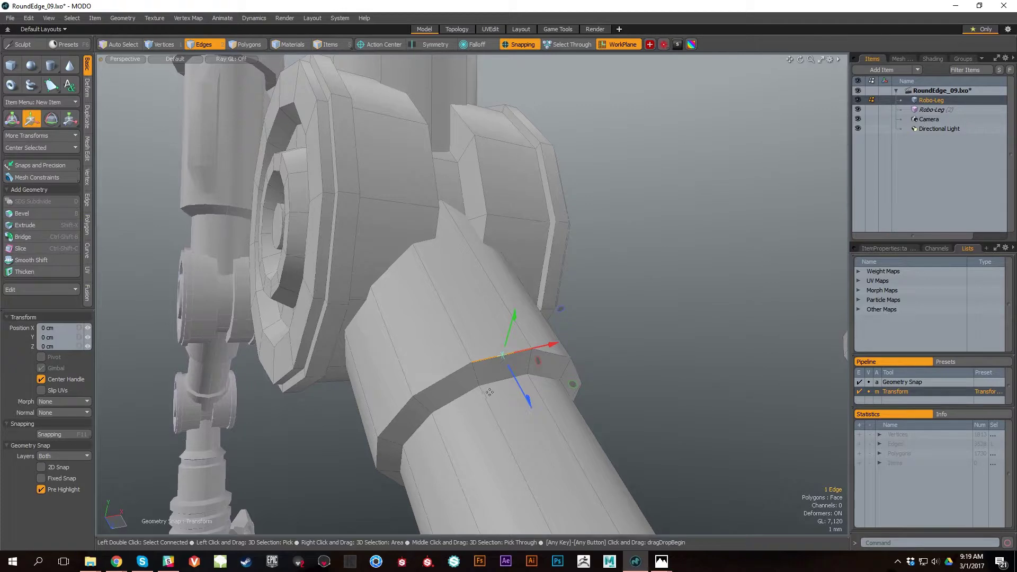
Try to snap the rim edge to a neighboring rim vertex, undo the move, and reposition the handle on the collar.
{"action": "left_click_drag", "start_coordinate": [574, 350], "coordinate": [571, 357]}
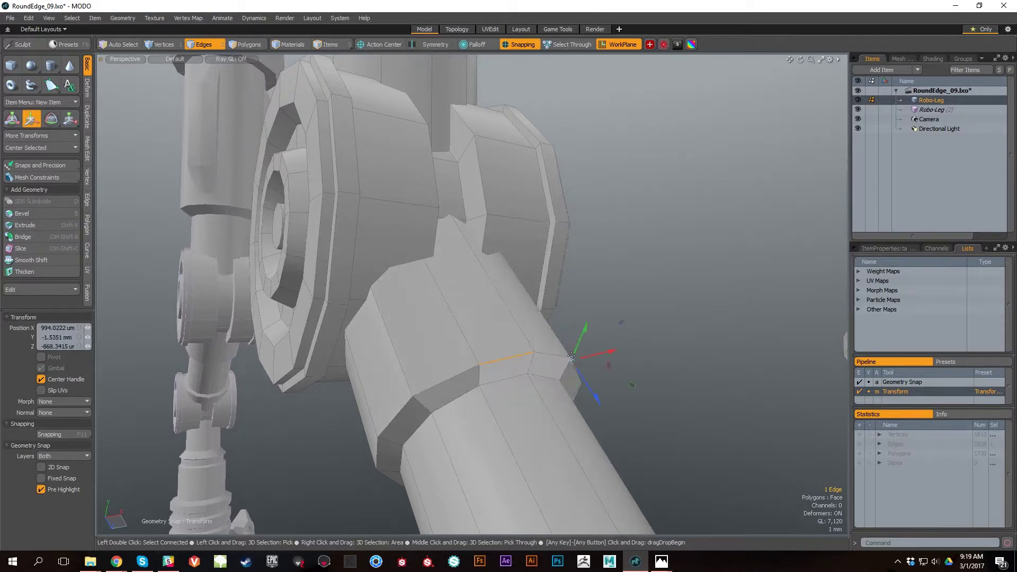
{"action": "key", "text": "ctrl+z"}
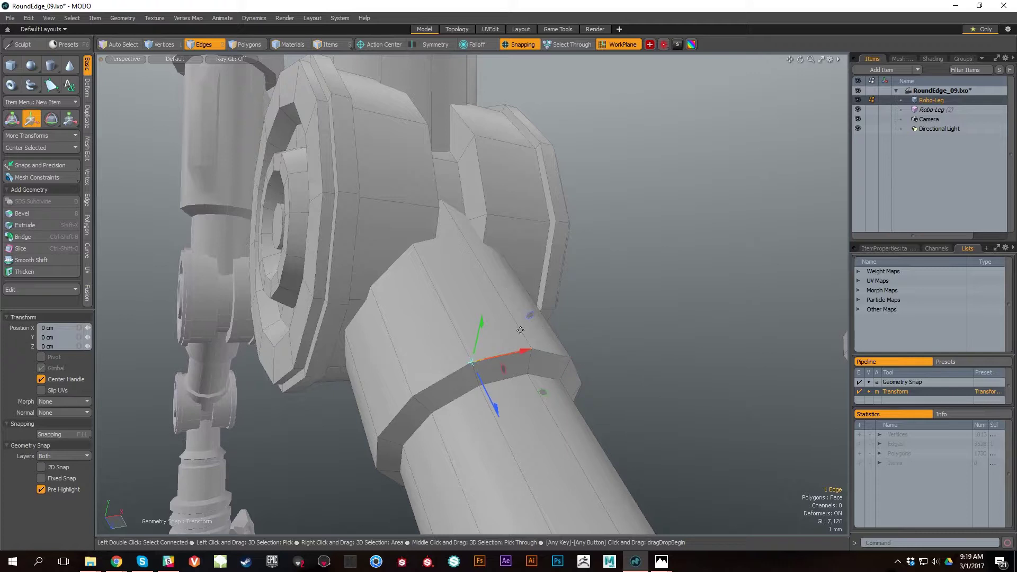
{"action": "left_click", "coordinate": [504, 303]}
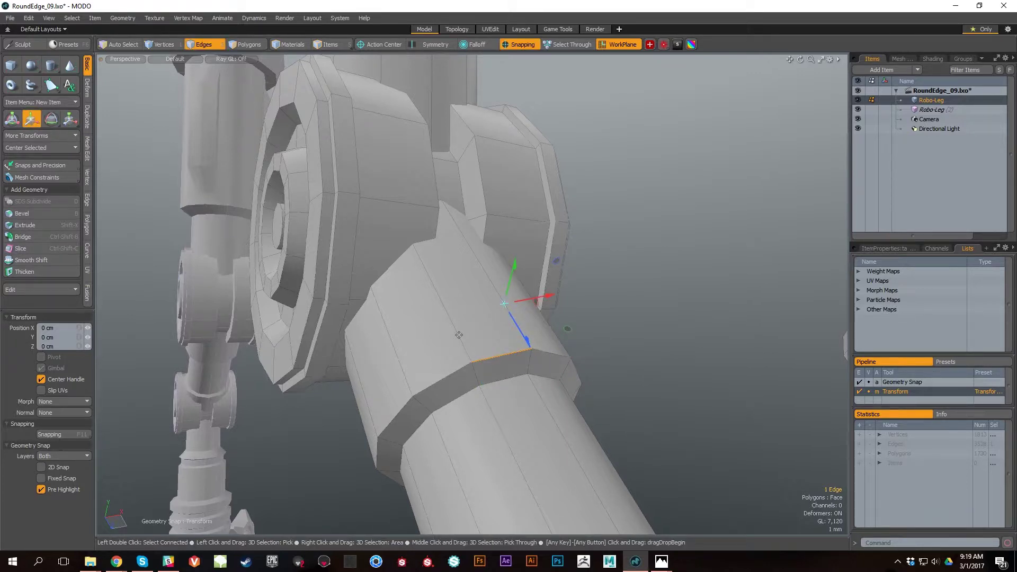
Try to snap the collar's rim edge to a rim vertex of the separate cylinder, and undo the move.
{"action": "key", "text": "1"}
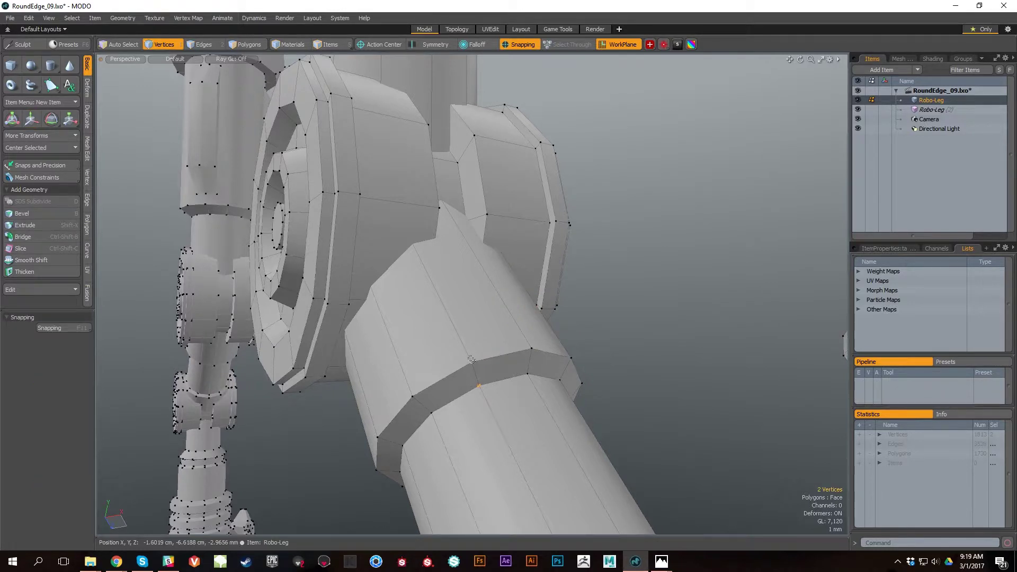
{"action": "key", "text": "2"}
{"action": "key", "text": "w"}
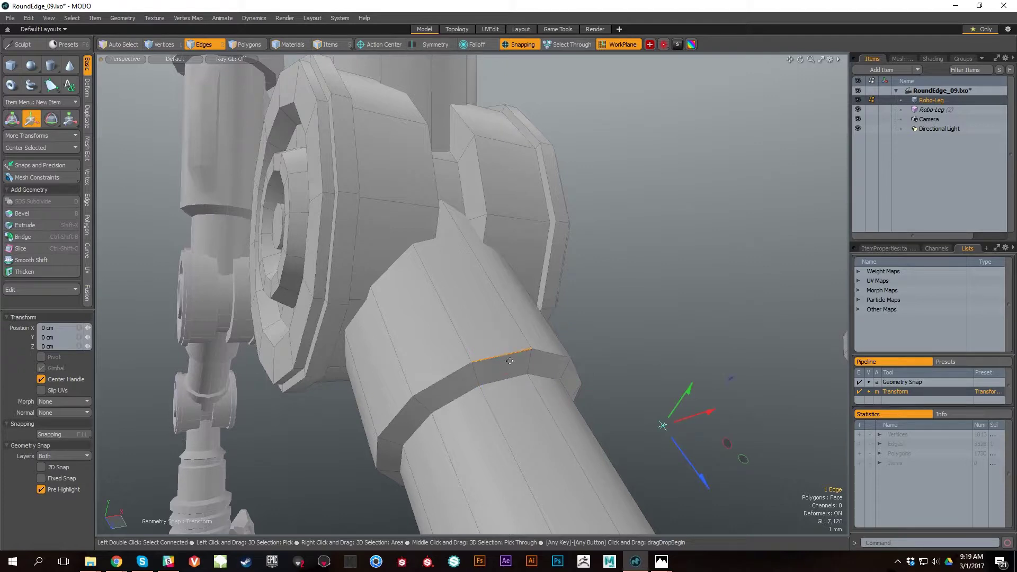
{"action": "left_click_drag", "start_coordinate": [635, 433], "coordinate": [632, 347], "text": "alt"}
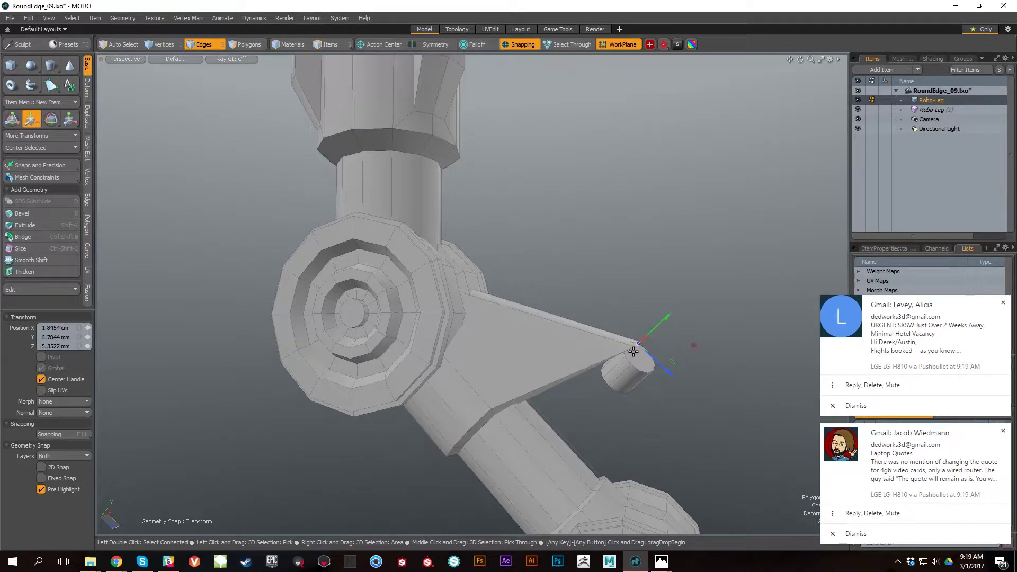
{"action": "left_click_drag", "start_coordinate": [690, 422], "coordinate": [591, 393], "text": "alt"}
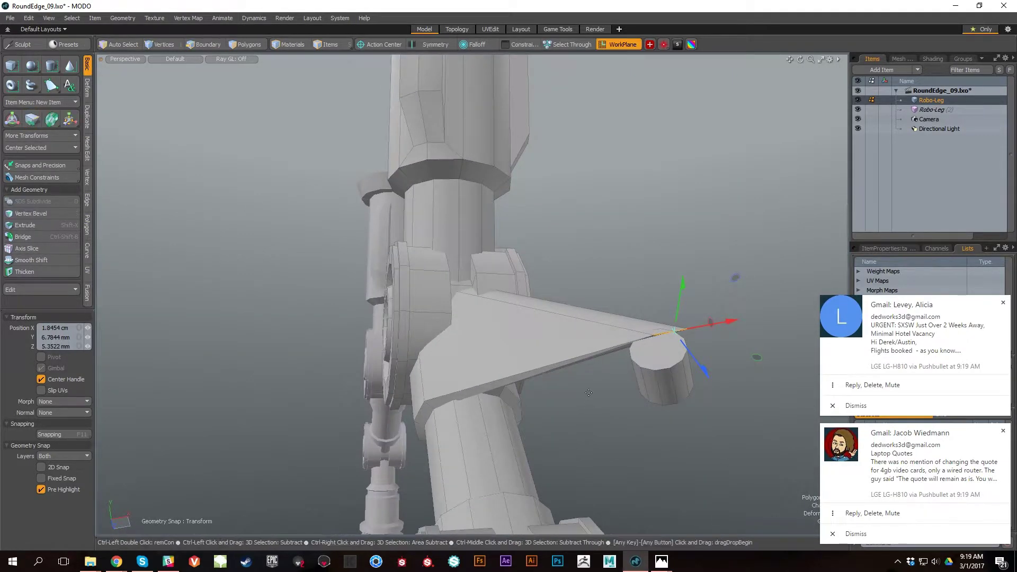
{"action": "key", "text": "ctrl+z"}
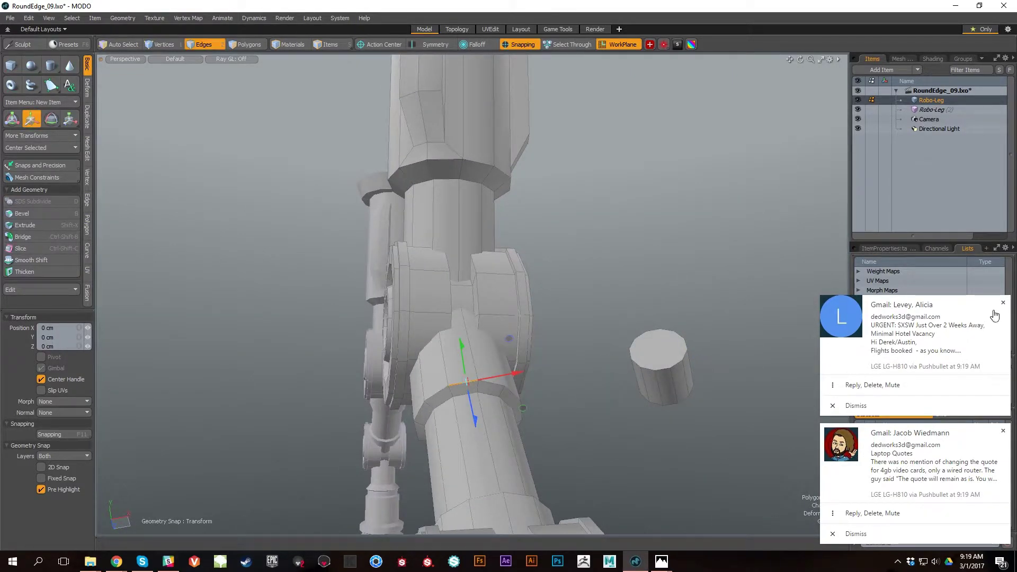
Dismiss the two e-mail notifications and drop the Move tool from the collar's rim edge.
{"action": "left_click", "coordinate": [1004, 303]}
{"action": "left_click", "coordinate": [1003, 431]}
{"action": "left_click_drag", "start_coordinate": [551, 408], "coordinate": [476, 372], "text": "alt"}
{"action": "right_click_drag", "start_coordinate": [476, 371], "coordinate": [522, 365], "text": "alt"}
{"action": "mouse_move", "coordinate": [521, 365]}
{"action": "left_mouse_down", "text": "alt"}
{"action": "mouse_move", "coordinate": [530, 419]}
{"action": "mouse_move", "coordinate": [647, 387]}
{"action": "mouse_move", "coordinate": [627, 332]}
{"action": "mouse_move", "coordinate": [522, 357]}
{"action": "left_mouse_up", "text": "alt"}
{"action": "key", "text": "space"}
{"action": "right_click_drag", "start_coordinate": [523, 357], "coordinate": [517, 367], "text": "alt"}
{"action": "left_click_drag", "start_coordinate": [518, 367], "coordinate": [609, 365], "text": "alt"}
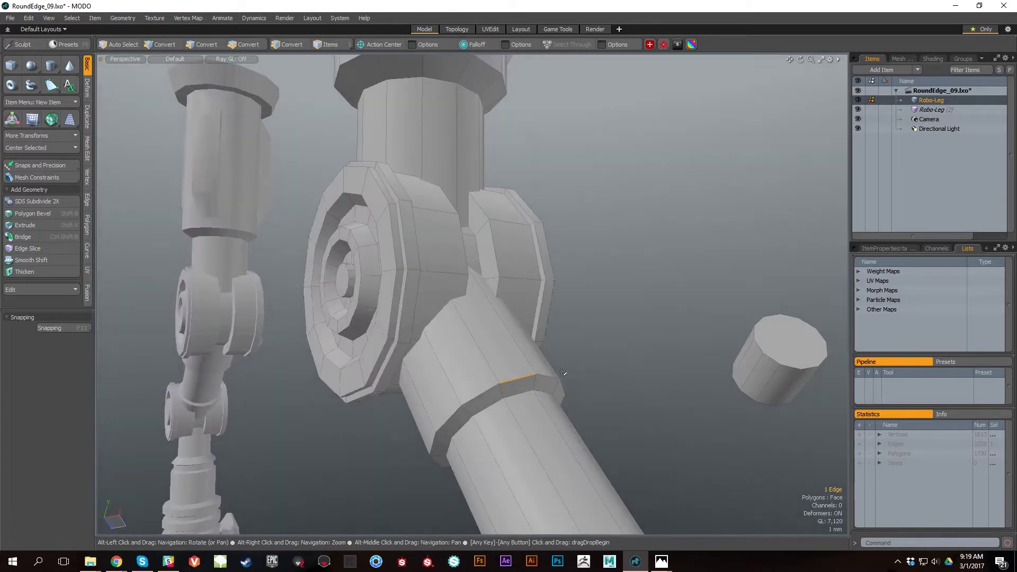
Review the available action center options.
{"action": "left_click", "coordinate": [384, 46]}
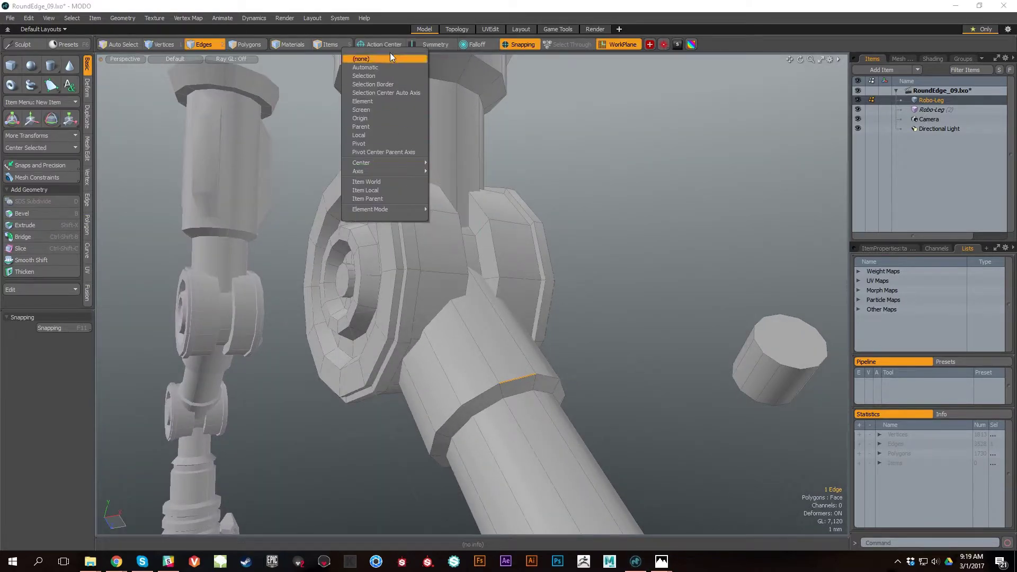
{"action": "left_click", "coordinate": [696, 178]}
{"action": "left_click_drag", "start_coordinate": [495, 165], "coordinate": [528, 319], "text": "alt"}
{"action": "left_click_drag", "start_coordinate": [554, 383], "coordinate": [593, 334], "text": "alt"}
Switch to vertex selection and select a vertex on the tube directly below the collar's rim.
{"action": "key", "text": "1"}
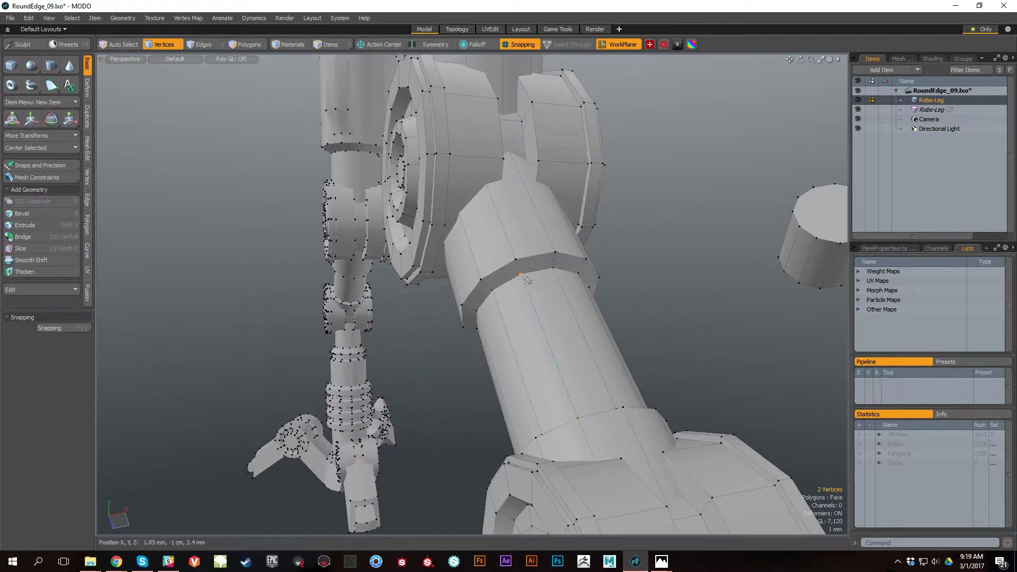
{"action": "left_click", "coordinate": [521, 274]}
{"action": "left_click_drag", "start_coordinate": [535, 302], "coordinate": [619, 460], "text": "alt"}
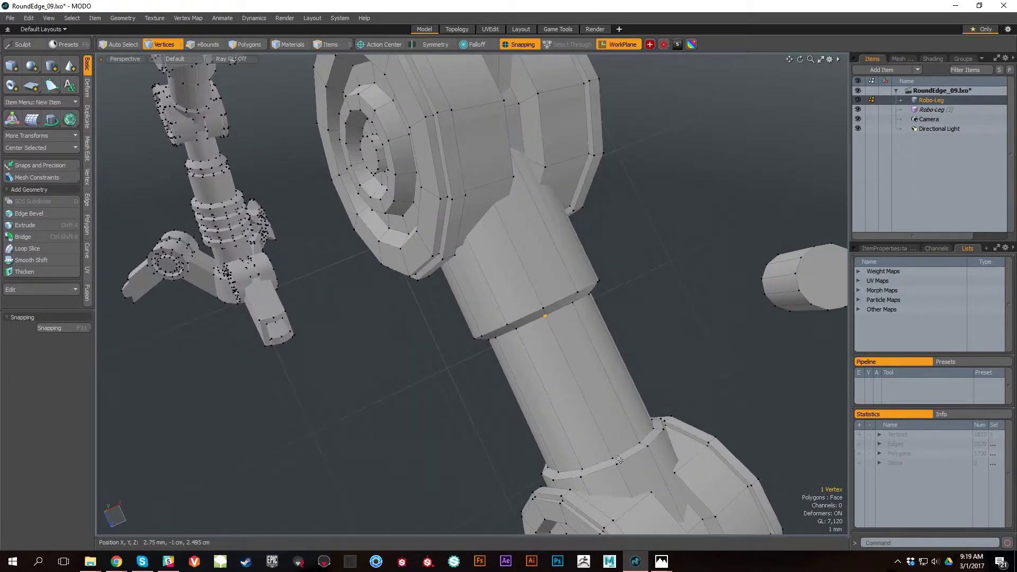
{"action": "left_click_drag", "start_coordinate": [622, 425], "coordinate": [693, 302], "text": "alt"}
Select the whole separate cylinder beside the leg in polygon mode and delete it.
{"action": "key", "text": "3"}
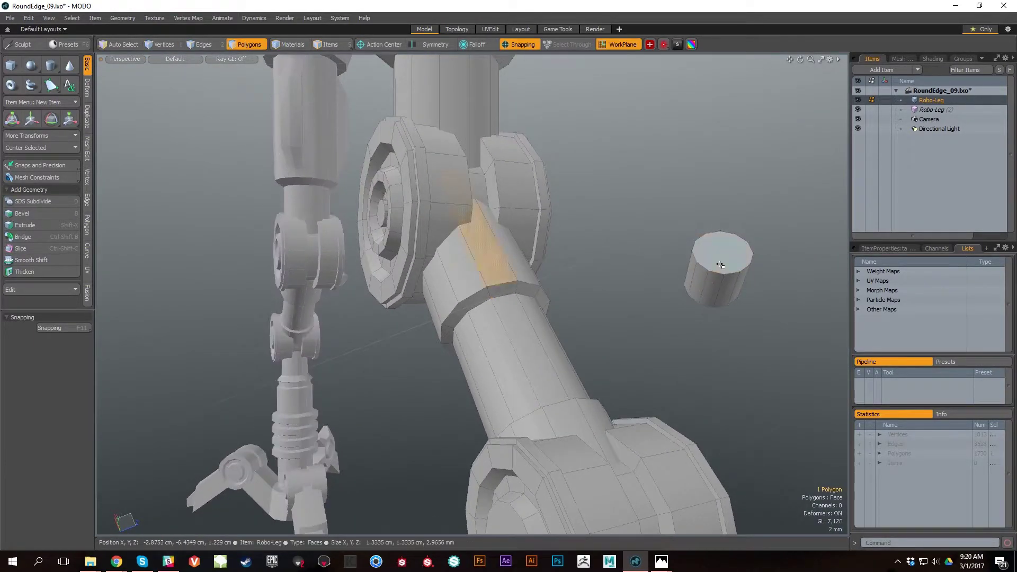
{"action": "double_click", "coordinate": [726, 310]}
{"action": "key", "text": "Delete"}
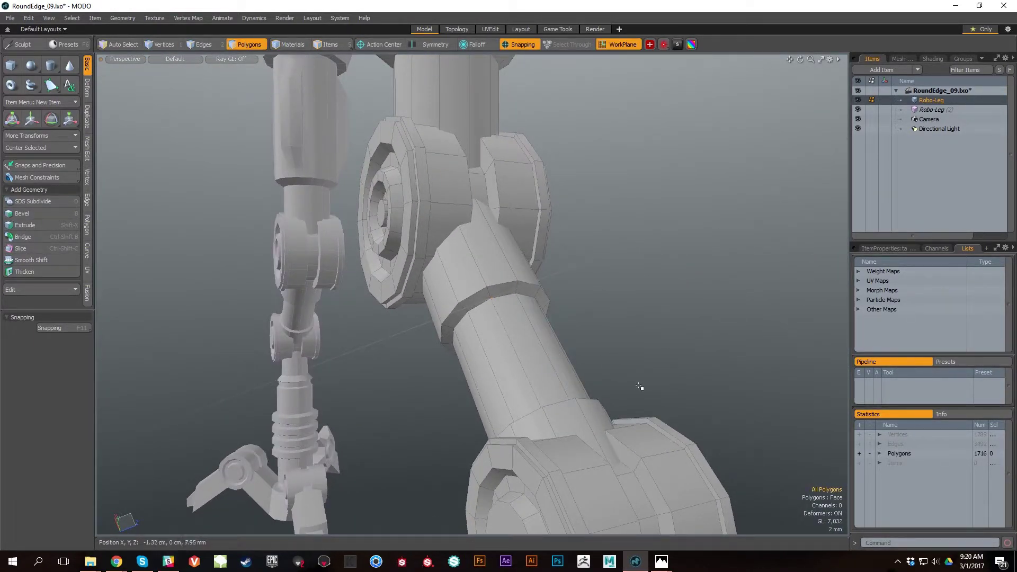
Create a 12-sided cylinder on the work plane beside the collar, with a radius of about 4.5 mm along the Y axis.
{"action": "key", "text": "ctrl+1"}
{"action": "left_click", "coordinate": [780, 343]}
{"action": "scroll", "coordinate": [447, 358], "scroll_direction": "down", "scroll_amount": 1}
{"action": "middle_click_drag", "start_coordinate": [445, 358], "coordinate": [461, 336], "text": "alt"}
{"action": "left_click_drag", "start_coordinate": [456, 337], "coordinate": [436, 406], "text": "ctrl"}
{"action": "scroll", "coordinate": [580, 393], "scroll_direction": "down", "scroll_amount": 2}
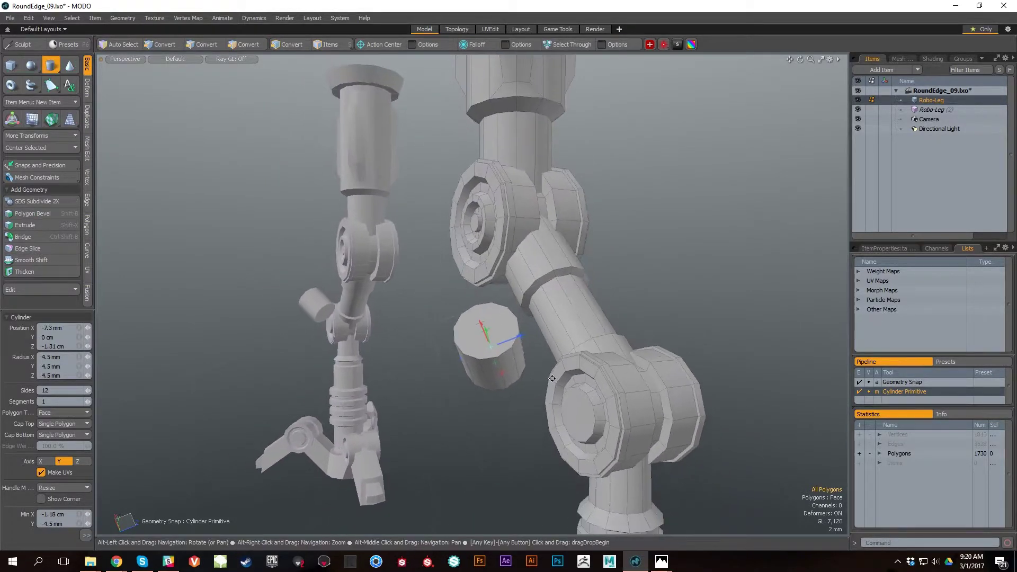
{"action": "left_click_drag", "start_coordinate": [552, 383], "coordinate": [518, 354], "text": "alt"}
{"action": "key", "text": "space"}
Select all of the new cylinder's polygons and rotate them 90° about the X axis.
{"action": "double_click", "coordinate": [517, 353]}
{"action": "left_click_drag", "start_coordinate": [517, 353], "coordinate": [551, 243], "text": "alt"}
{"action": "key", "text": "e"}
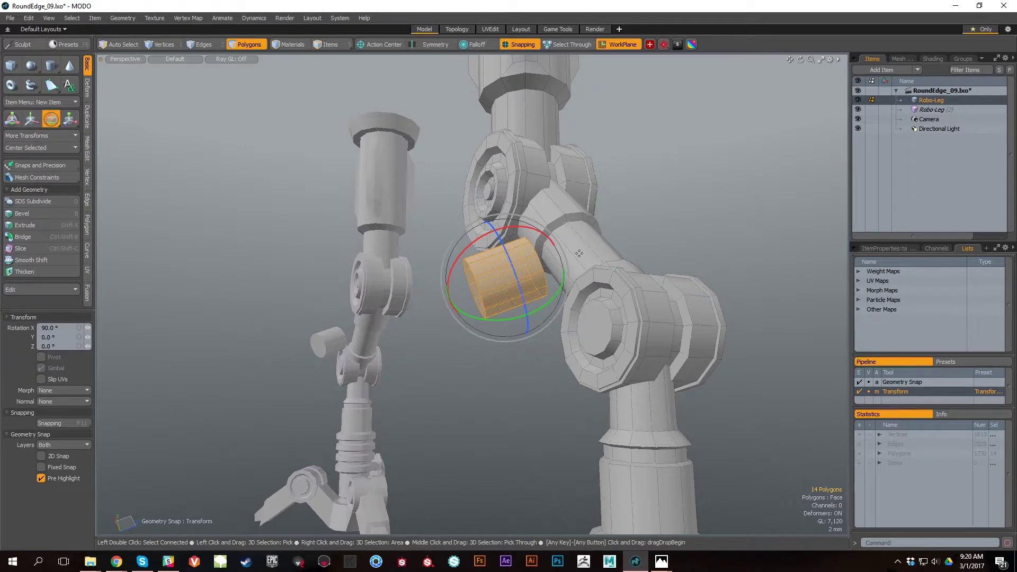
{"action": "left_click_drag", "start_coordinate": [594, 271], "coordinate": [515, 260], "text": "alt"}
{"action": "key", "text": "w"}
{"action": "left_click_drag", "start_coordinate": [515, 261], "coordinate": [618, 356], "text": "alt"}
Mirror the cylinder across the work plane's Z axis and check the Clone Effector's options in the enlarged tool pipeline.
{"action": "key", "text": "shift+v"}
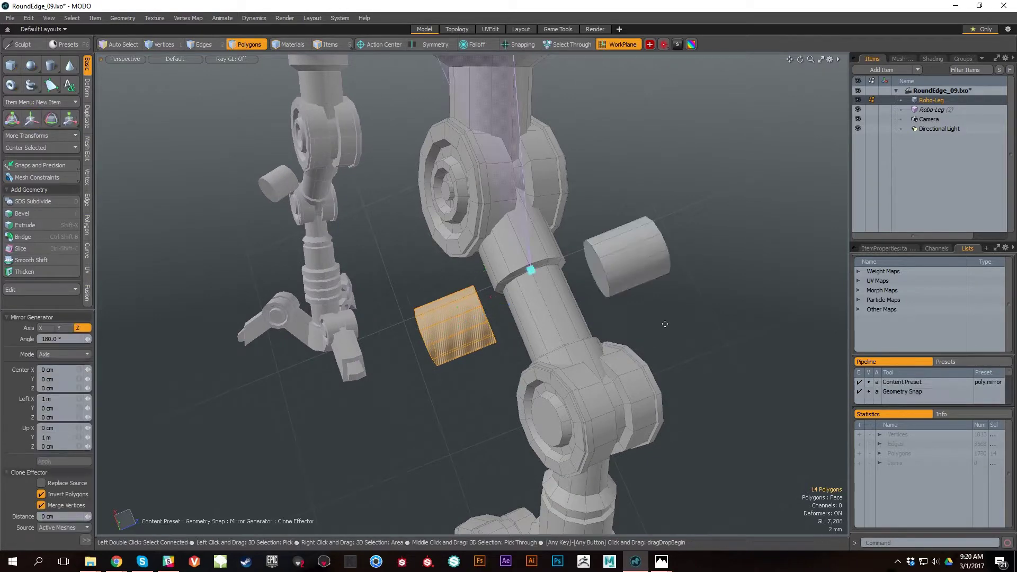
{"action": "left_click_drag", "start_coordinate": [659, 365], "coordinate": [677, 324], "text": "alt"}
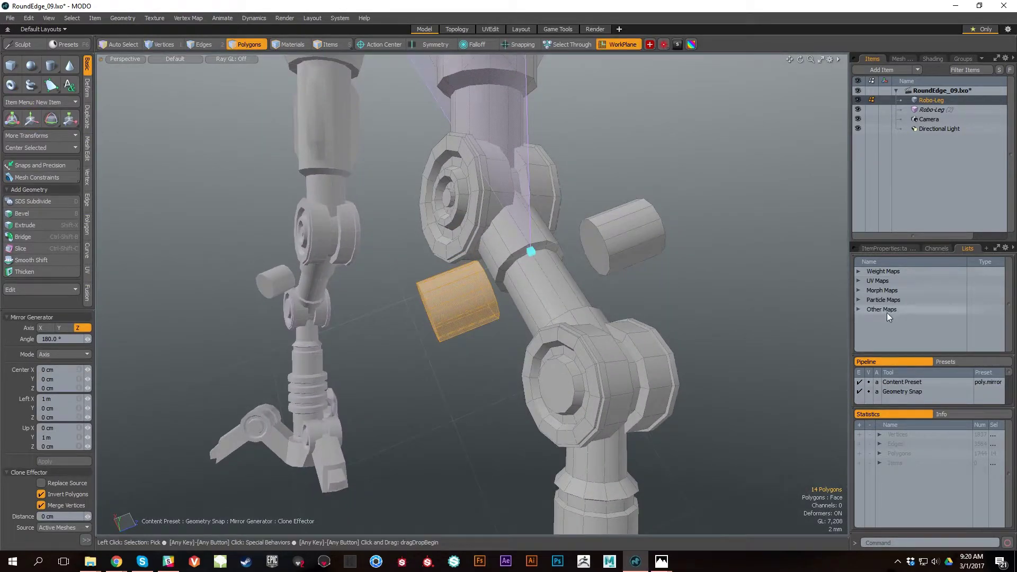
{"action": "left_click_drag", "start_coordinate": [906, 405], "coordinate": [906, 440]}
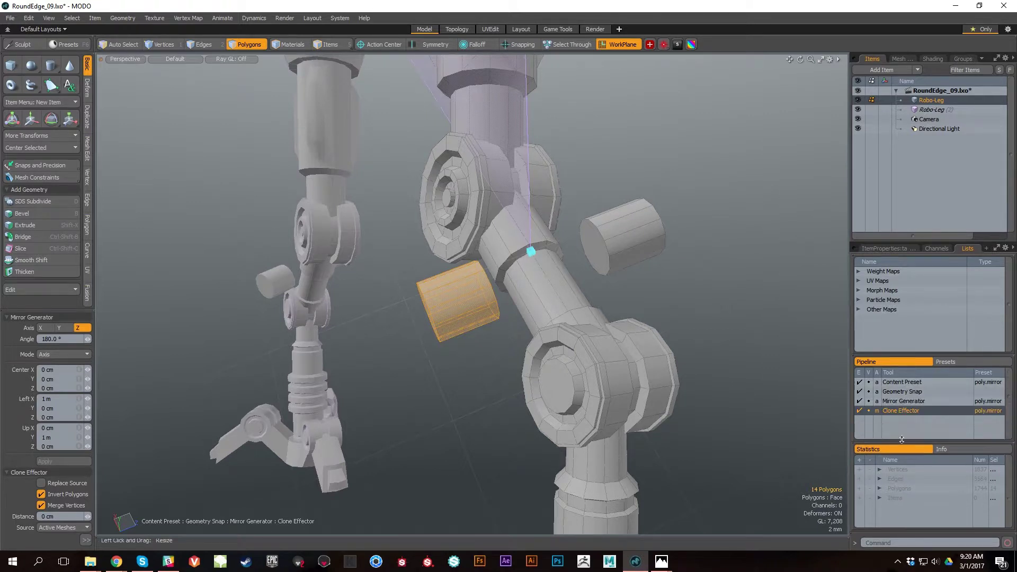
{"action": "right_click", "coordinate": [906, 412]}
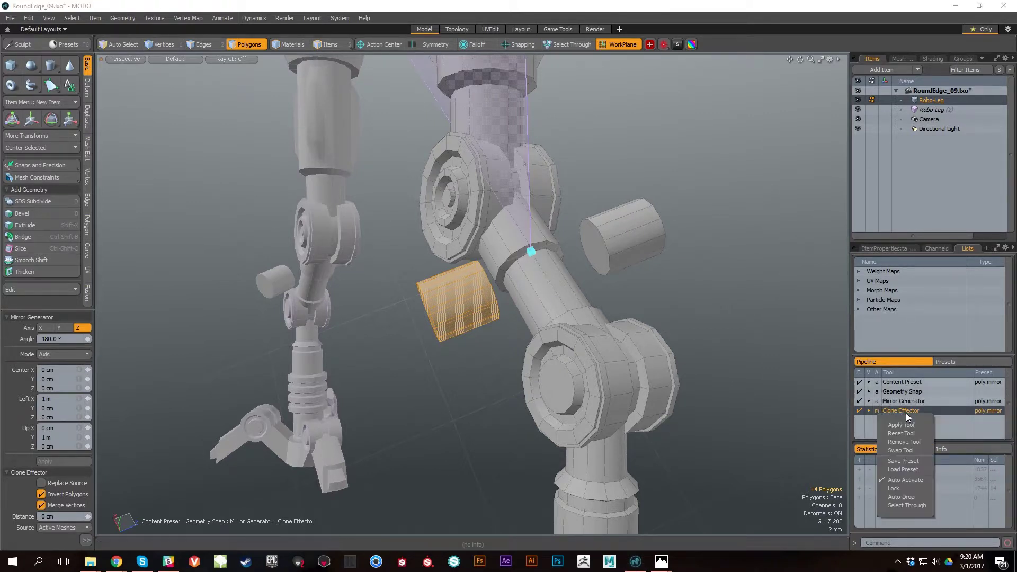
{"action": "left_click", "coordinate": [678, 332]}
{"action": "left_click_drag", "start_coordinate": [679, 332], "coordinate": [680, 358], "text": "alt"}
{"action": "left_click_drag", "start_coordinate": [321, 380], "coordinate": [297, 397], "text": "alt"}
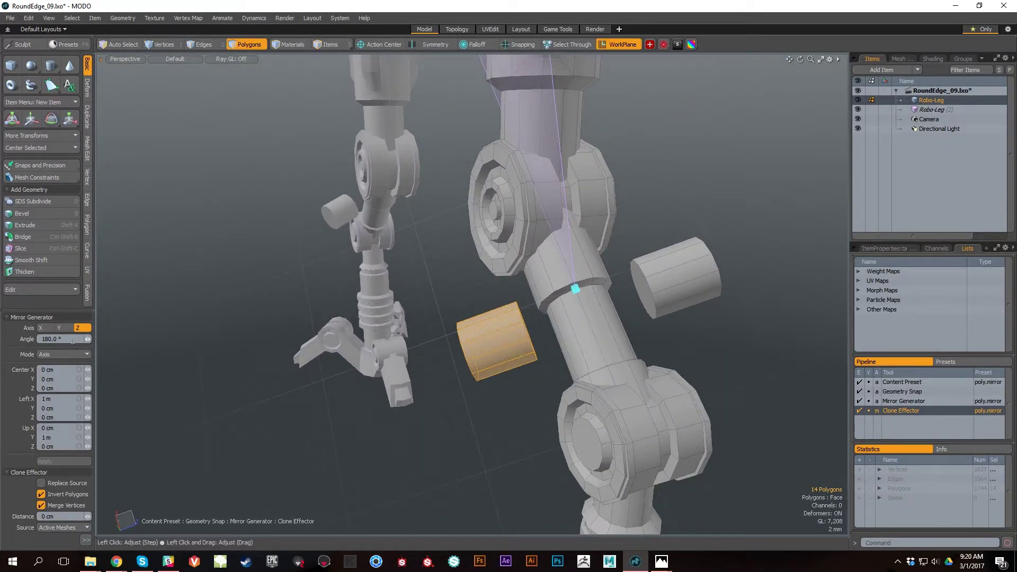
Set the Mirror Generator's angle to 0° and drop the tool.
{"action": "left_click", "coordinate": [72, 339]}
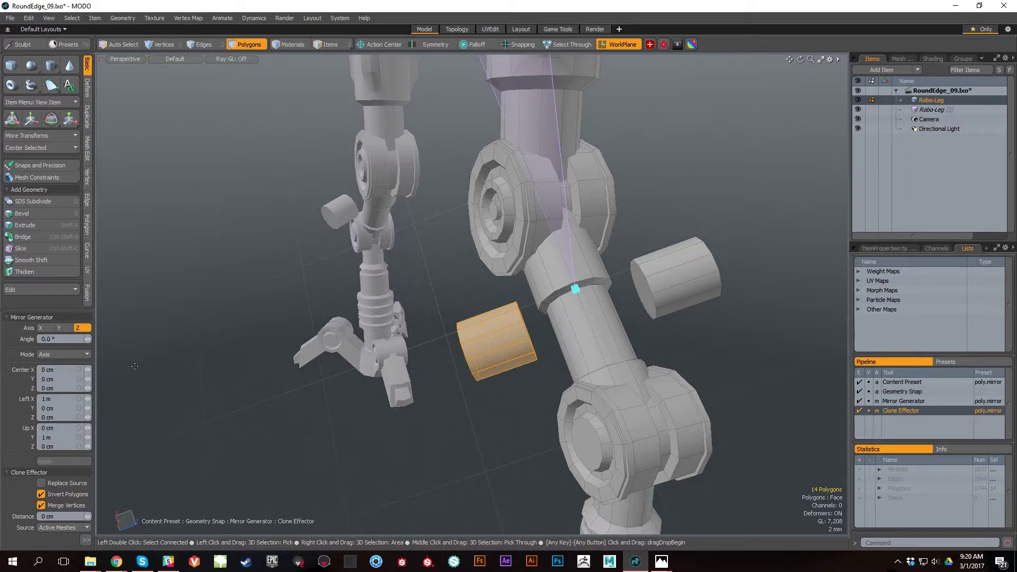
{"action": "left_click_drag", "start_coordinate": [440, 387], "coordinate": [465, 313], "text": "alt"}
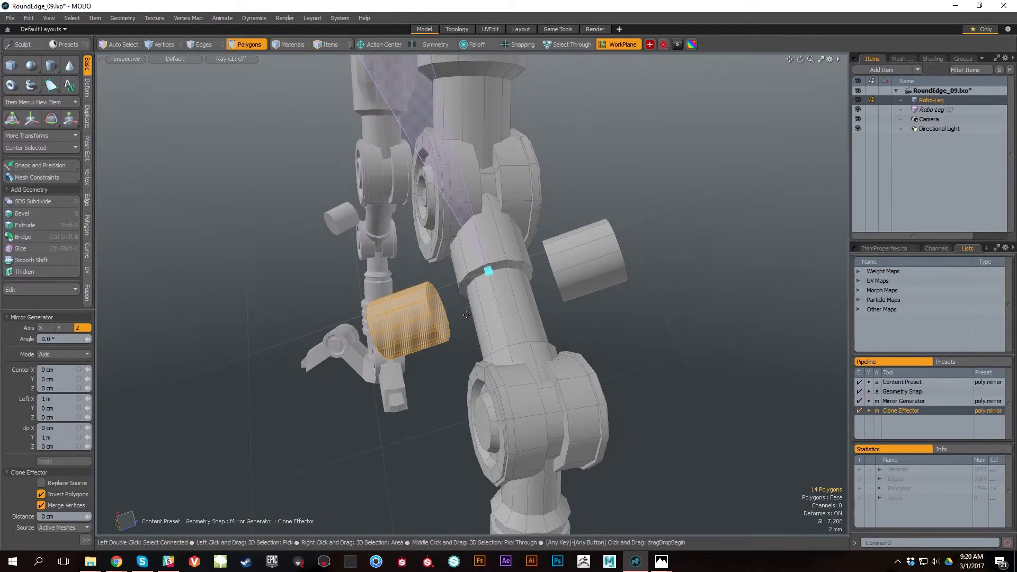
{"action": "key", "text": "q"}
{"action": "left_click", "coordinate": [440, 305]}
{"action": "left_click_drag", "start_coordinate": [545, 291], "coordinate": [577, 261], "text": "alt"}
{"action": "left_click", "coordinate": [572, 250], "text": "shift"}
{"action": "left_click", "coordinate": [653, 294]}
{"action": "left_click_drag", "start_coordinate": [653, 295], "coordinate": [465, 359], "text": "alt"}
{"action": "double_click", "coordinate": [428, 322]}
{"action": "key", "text": "ctrl+z"}
Select the mirrored copy of the cylinder and delete it.
{"action": "left_click_drag", "start_coordinate": [431, 406], "coordinate": [467, 415], "text": "alt"}
{"action": "double_click", "coordinate": [609, 275]}
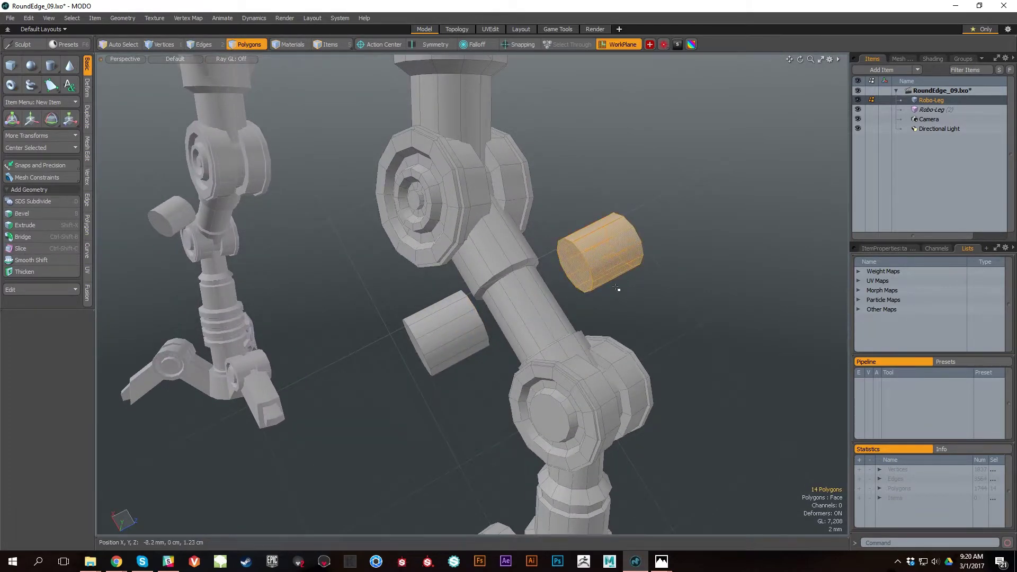
{"action": "key", "text": "Delete"}
Select the remaining cylinder's inner end cap and center it along Z on the work plane.
{"action": "left_click_drag", "start_coordinate": [498, 334], "coordinate": [398, 345], "text": "alt"}
{"action": "left_click", "coordinate": [433, 309]}
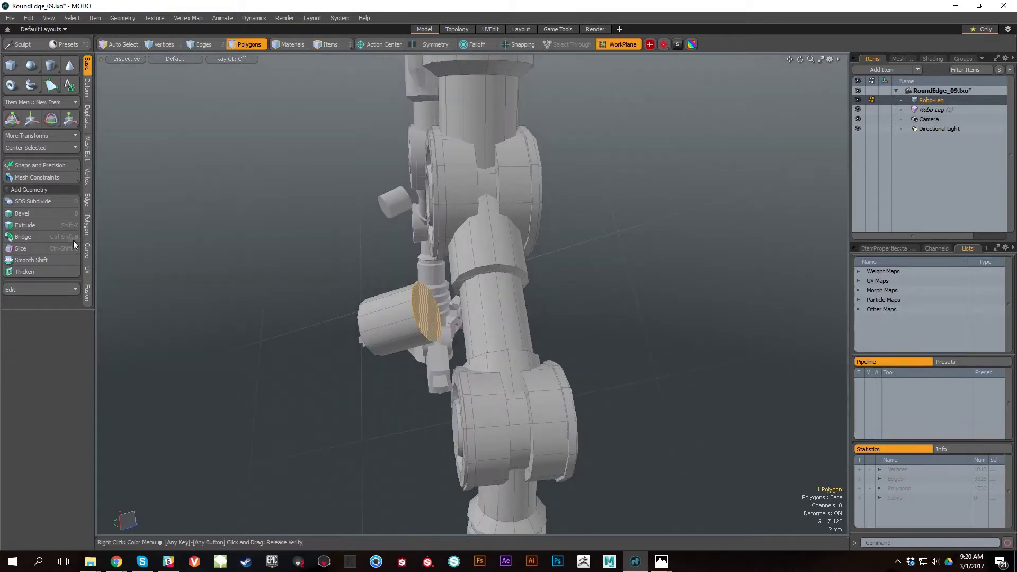
{"action": "left_click", "coordinate": [49, 148]}
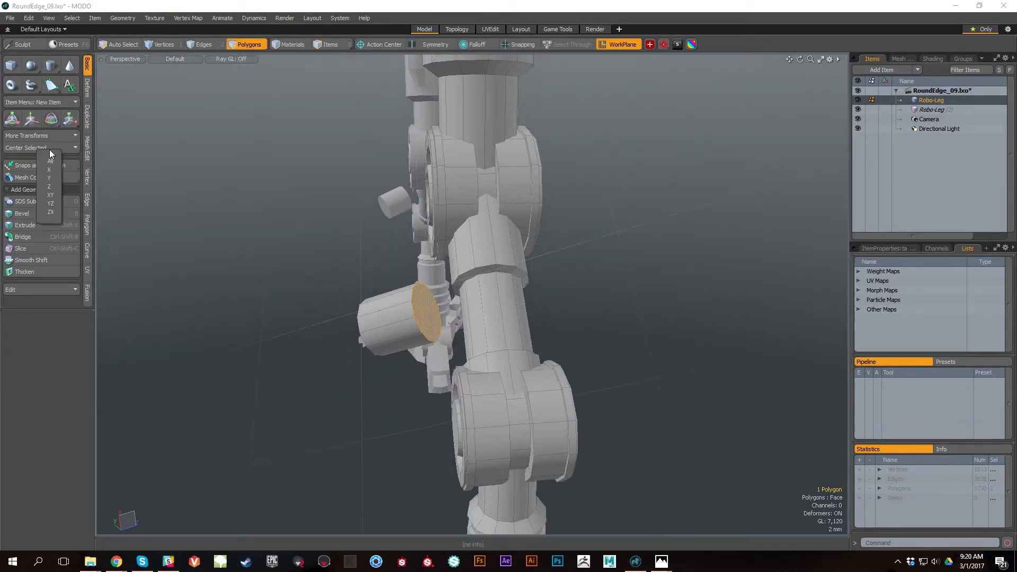
{"action": "left_click", "coordinate": [56, 185]}
{"action": "left_click_drag", "start_coordinate": [374, 312], "coordinate": [416, 304], "text": "alt"}
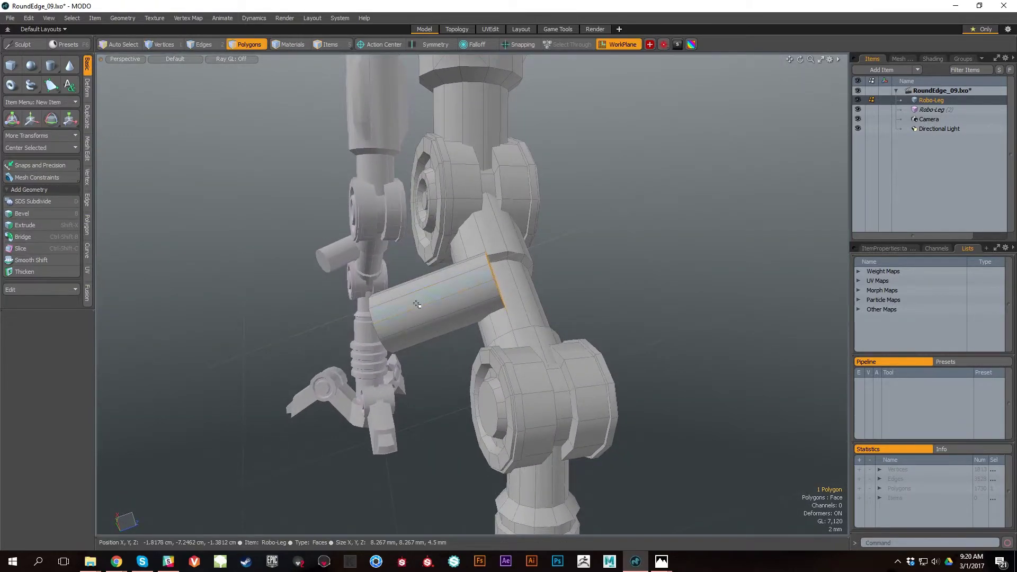
Mirror the extended cylinder across the work plane's Z axis, and undo the mirror.
{"action": "double_click", "coordinate": [417, 304]}
{"action": "key", "text": "shift+v"}
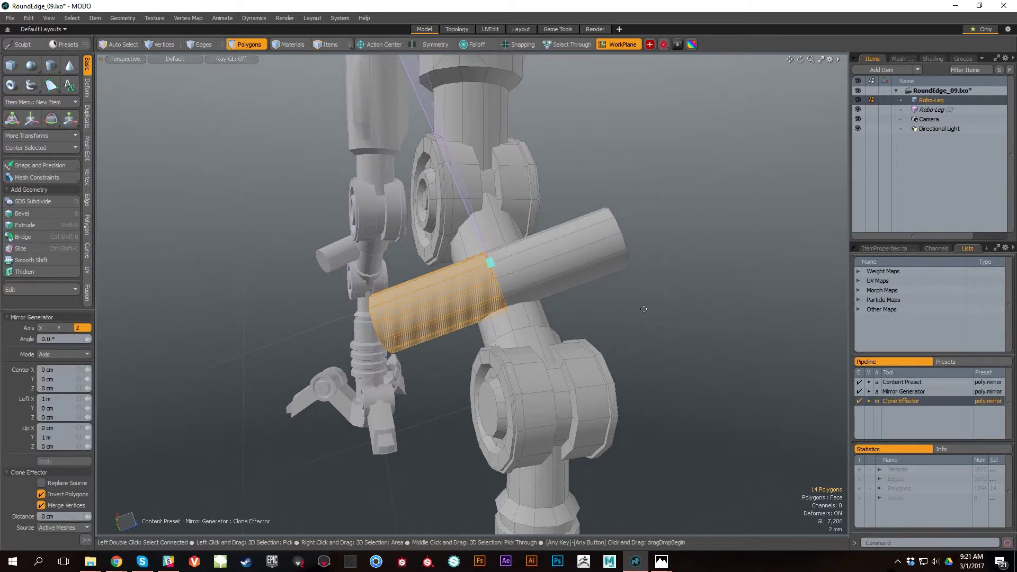
{"action": "key", "text": "space"}
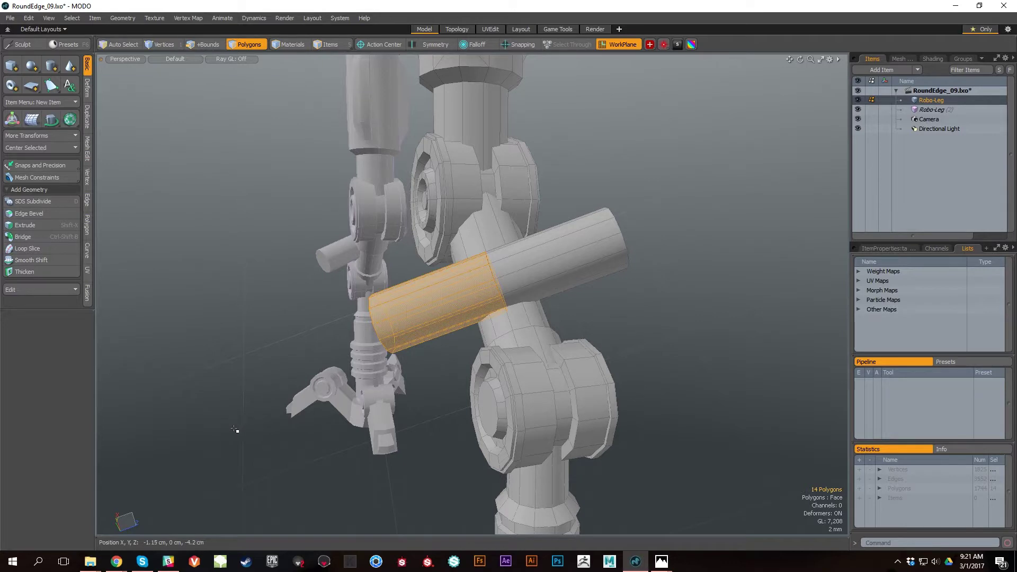
{"action": "key", "text": "ctrl+z"}
{"action": "key", "text": "ctrl+z"}
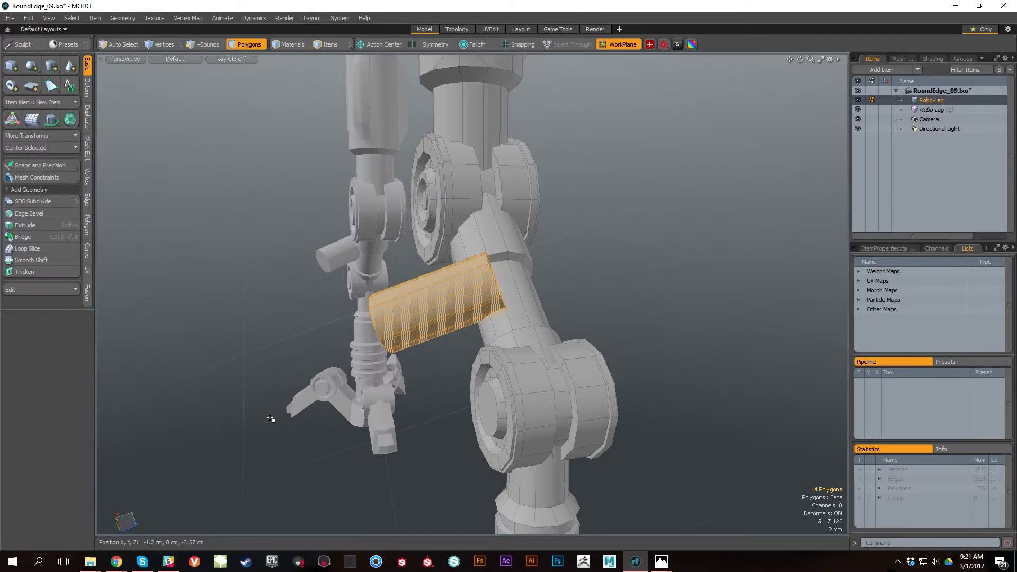
Mirror the extended cylinder across the work plane's Z axis with merged vertices, and clear the selection.
{"action": "key", "text": "shift+v"}
{"action": "left_click_drag", "start_coordinate": [578, 305], "coordinate": [629, 307], "text": "alt"}
{"action": "key", "text": "space"}
{"action": "left_click", "coordinate": [629, 306]}
Examine from several angles how the mirrored cylinder crosses the leg along the work plane.
{"action": "right_click_drag", "start_coordinate": [509, 333], "coordinate": [542, 333], "text": "alt"}
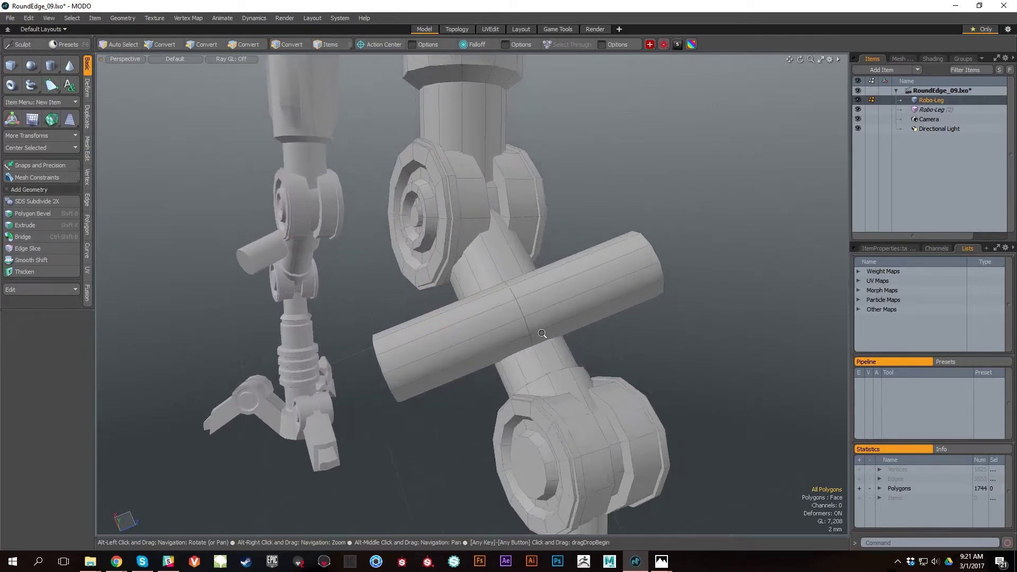
{"action": "left_click_drag", "start_coordinate": [542, 334], "coordinate": [512, 297], "text": "ctrl+alt"}
{"action": "right_click_drag", "start_coordinate": [513, 295], "coordinate": [540, 329], "text": "alt"}
{"action": "left_click_drag", "start_coordinate": [540, 329], "coordinate": [415, 285], "text": "alt"}
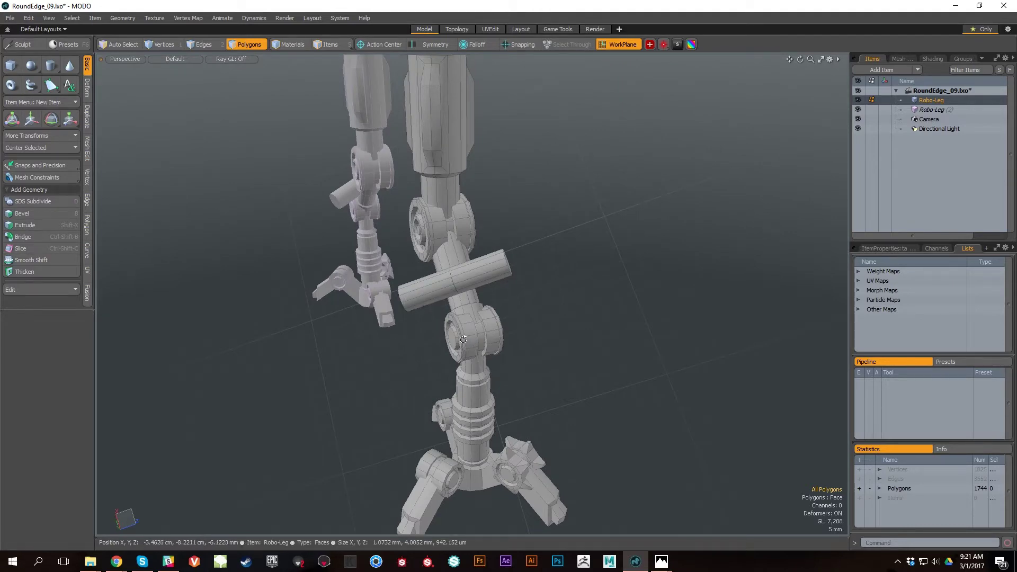
{"action": "left_click_drag", "start_coordinate": [463, 341], "coordinate": [421, 252], "text": "alt"}
{"action": "middle_click_drag", "start_coordinate": [447, 318], "coordinate": [471, 352], "text": "alt"}
{"action": "right_click_drag", "start_coordinate": [471, 353], "coordinate": [506, 357], "text": "alt"}
{"action": "left_click_drag", "start_coordinate": [507, 357], "coordinate": [523, 336], "text": "alt"}
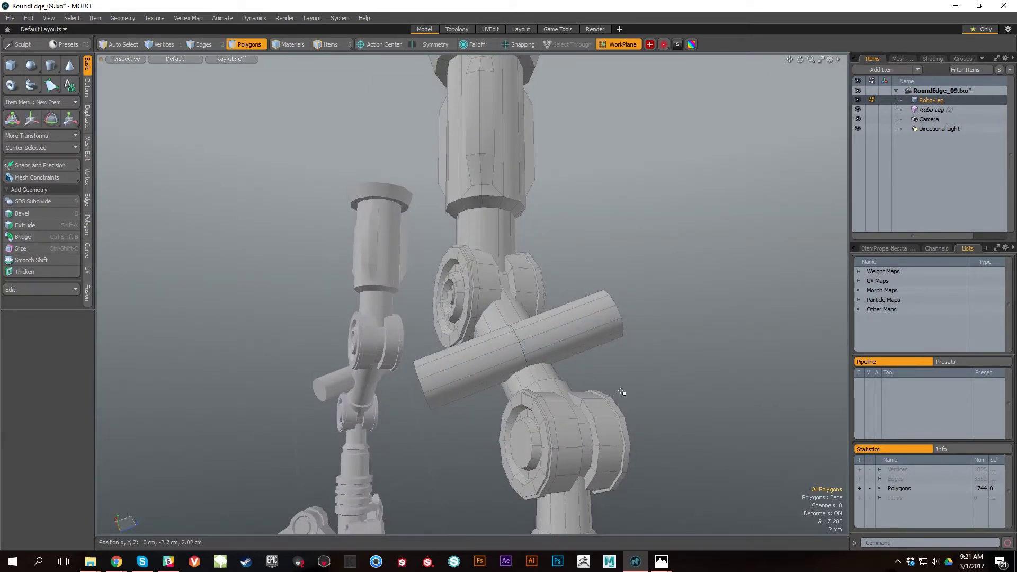
{"action": "left_click_drag", "start_coordinate": [488, 356], "coordinate": [424, 371], "text": "alt"}
Select both halves of the mirrored cylinder and delete them.
{"action": "double_click", "coordinate": [574, 313]}
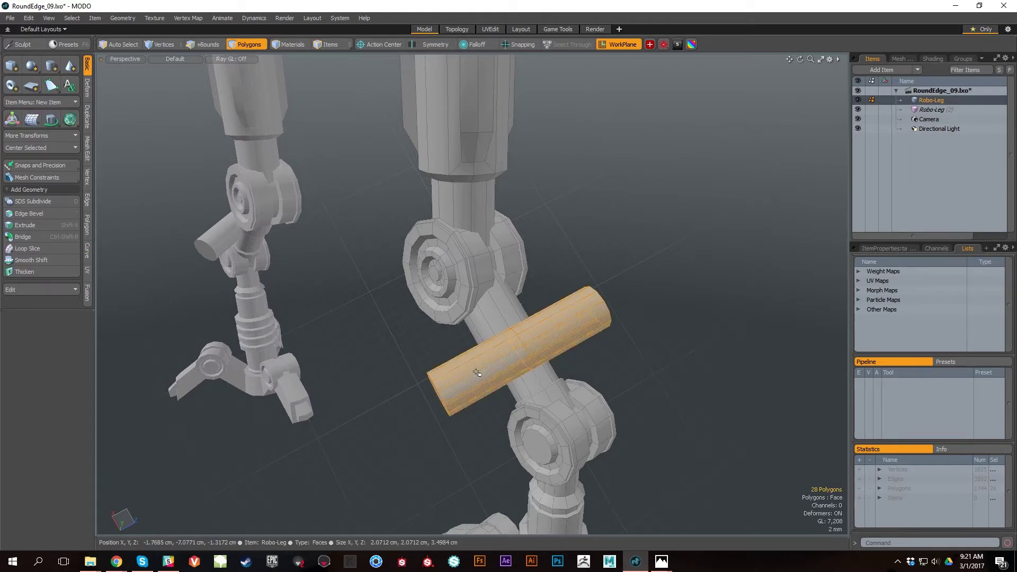
{"action": "key", "text": "Delete"}
{"action": "left_click_drag", "start_coordinate": [703, 387], "coordinate": [545, 368], "text": "alt"}
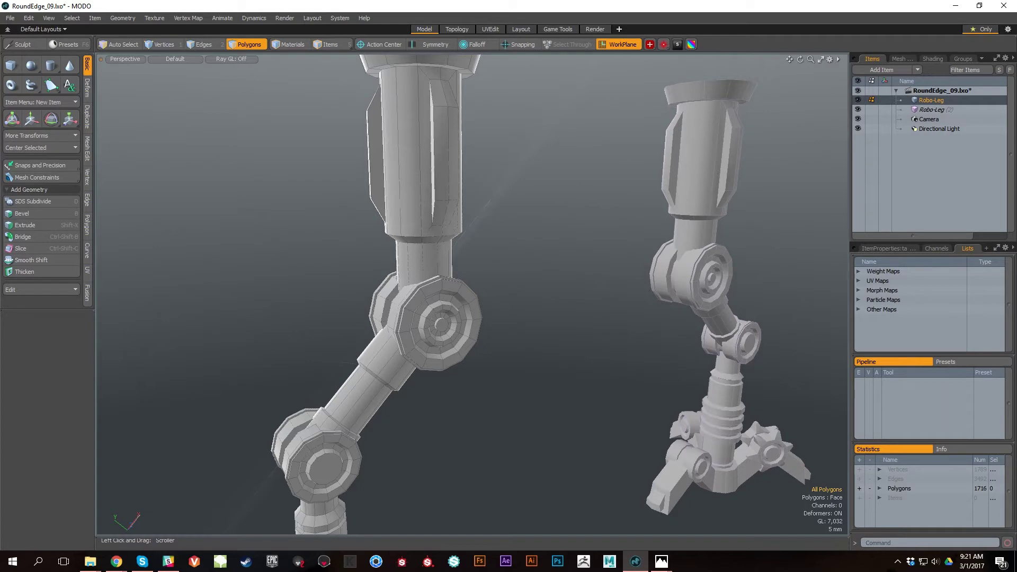
Switch to the Google Docs outline in Chrome, check the Work Plane notes, and return to MODO.
{"action": "key", "text": "alt+Tab"}
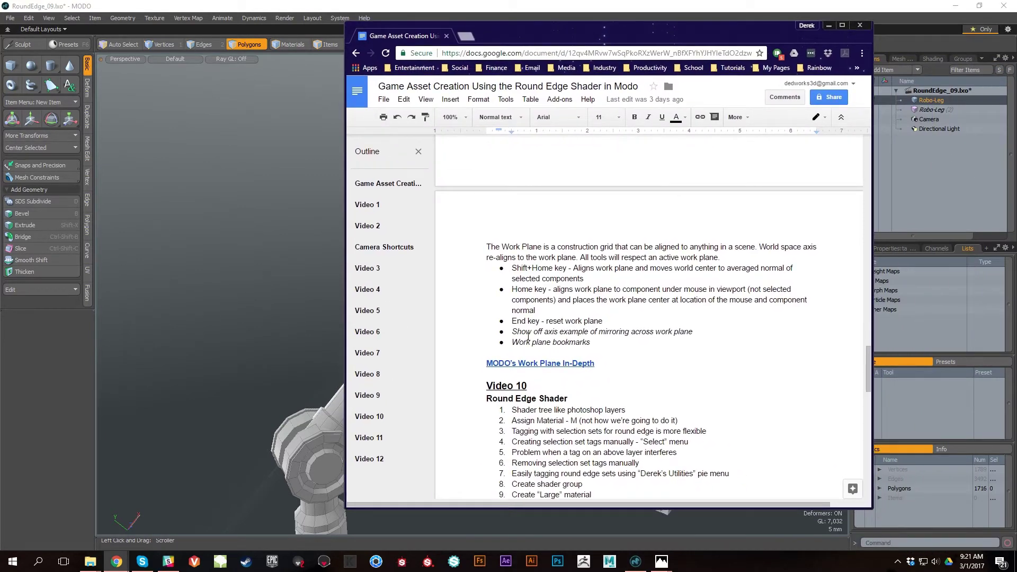
{"action": "key", "text": "alt+Tab"}
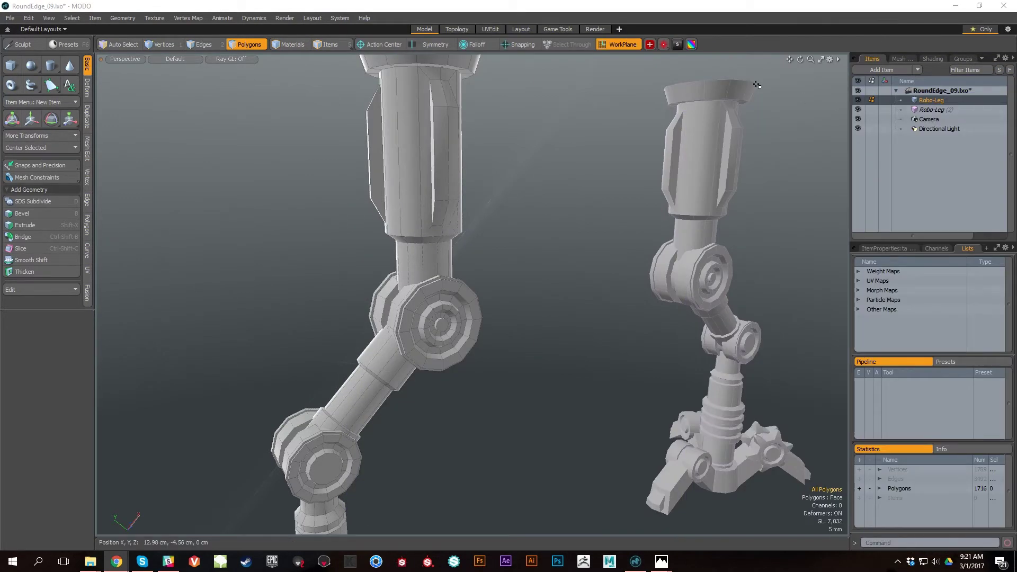
Review the work plane options for assigning and using bookmarks.
{"action": "left_click", "coordinate": [620, 44]}
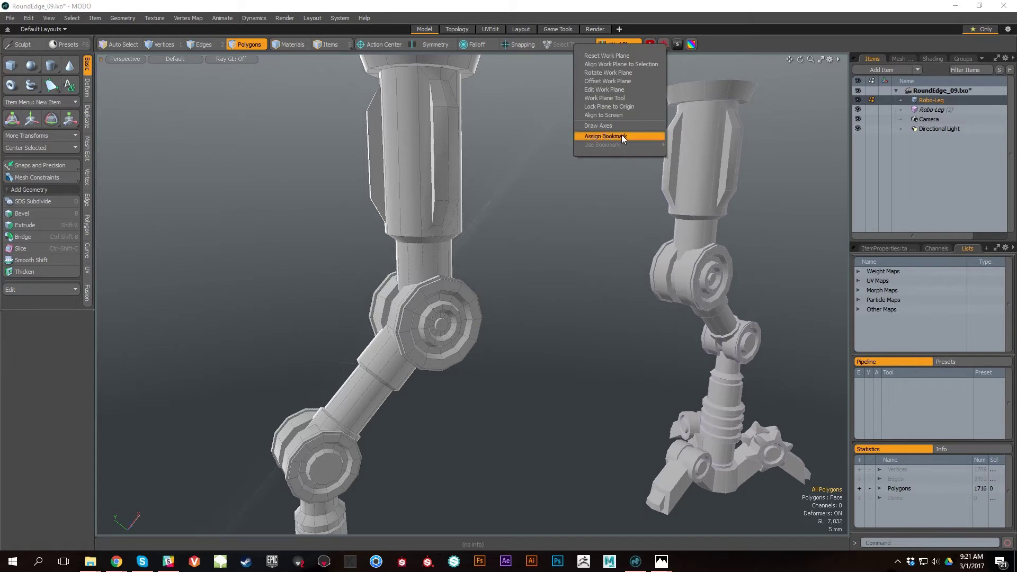
{"action": "left_click_drag", "start_coordinate": [550, 258], "coordinate": [468, 130], "text": "alt"}
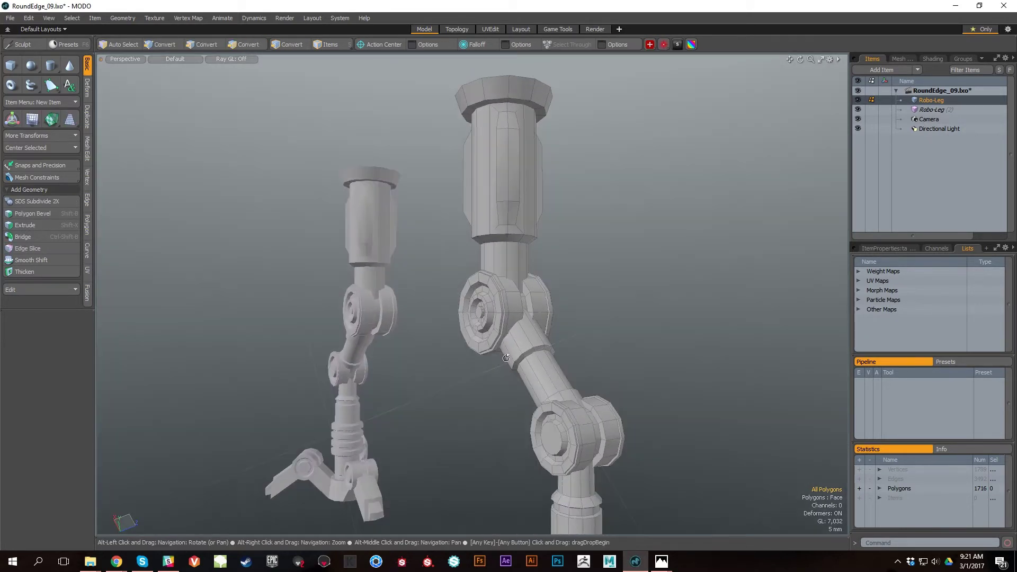
{"action": "left_click", "coordinate": [620, 46]}
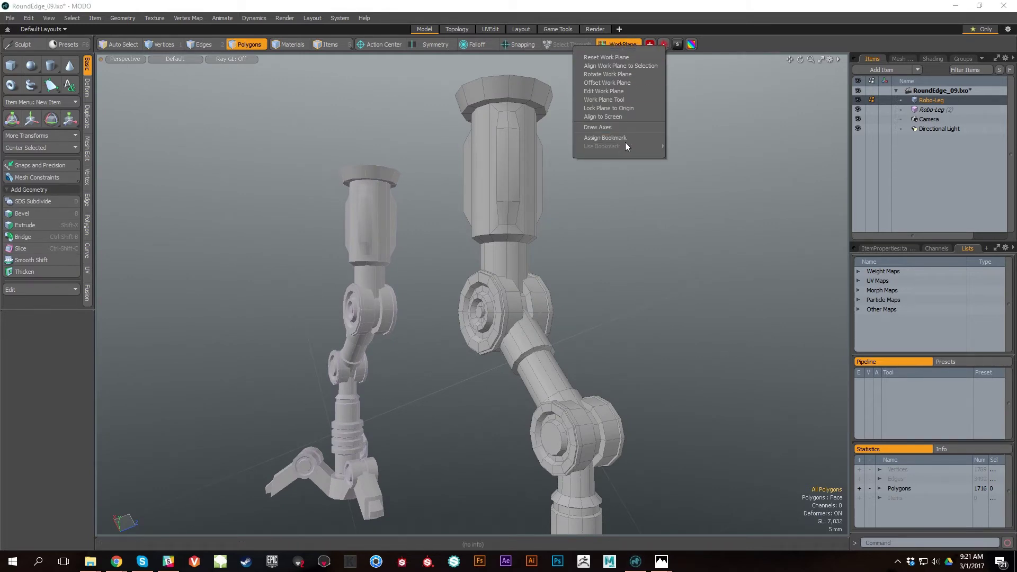
{"action": "left_click_drag", "start_coordinate": [755, 137], "coordinate": [558, 313], "text": "alt"}
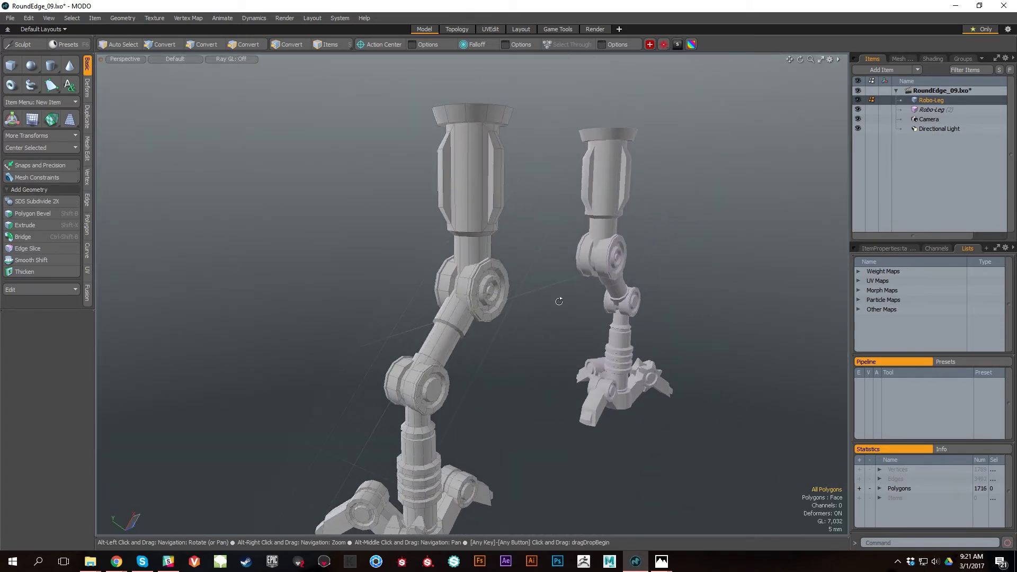
{"action": "left_click", "coordinate": [614, 48]}
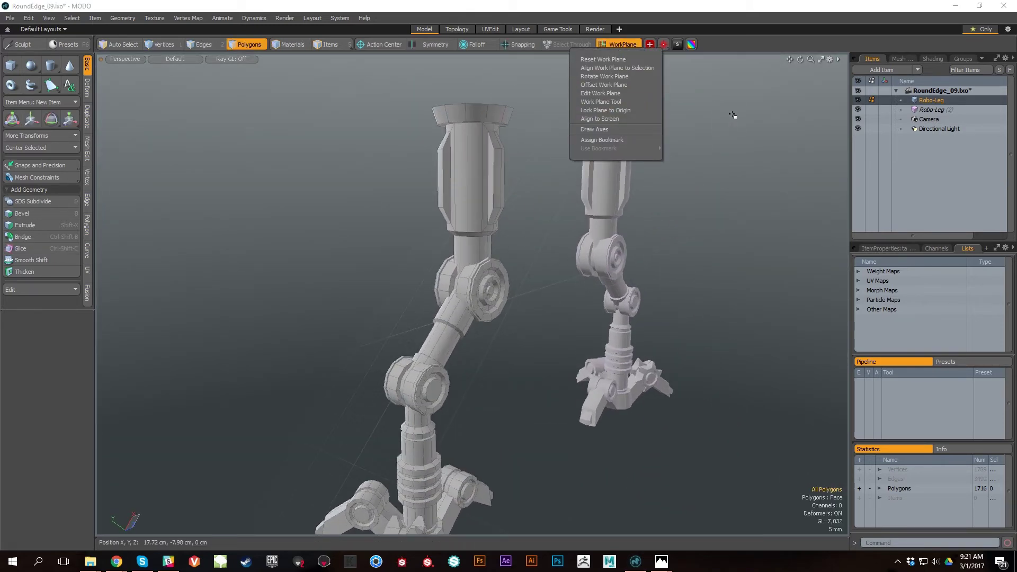
{"action": "left_click", "coordinate": [554, 277]}
{"action": "left_click_drag", "start_coordinate": [554, 278], "coordinate": [670, 318], "text": "alt"}
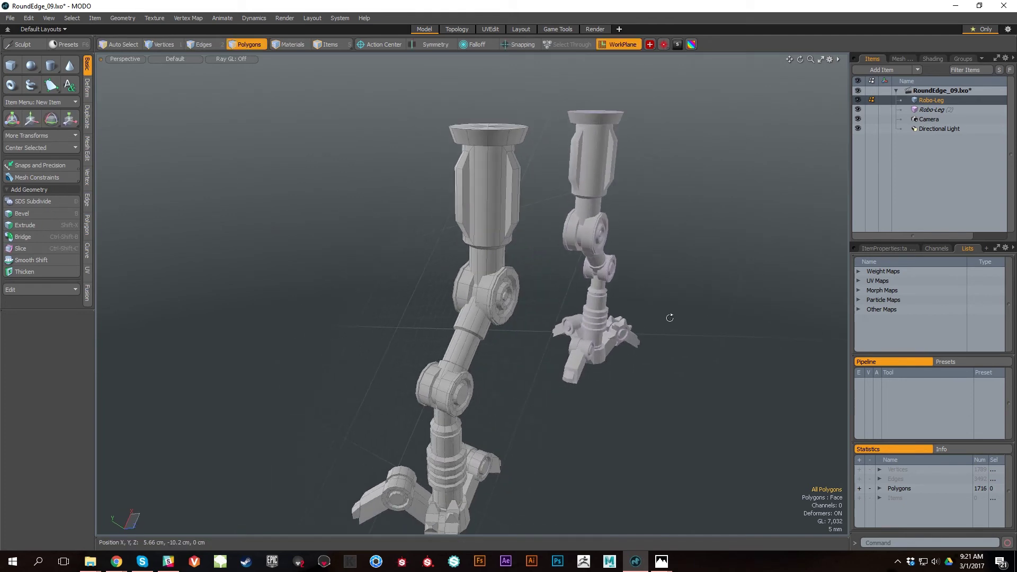